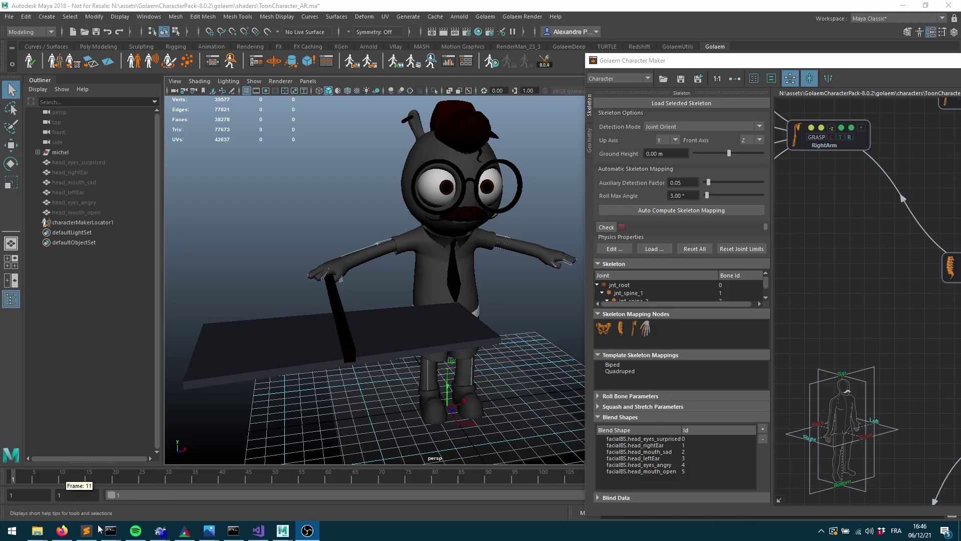
Read the blendshape entries on the Golaem Known Issues page in the browser and return to Maya
click(61, 531)
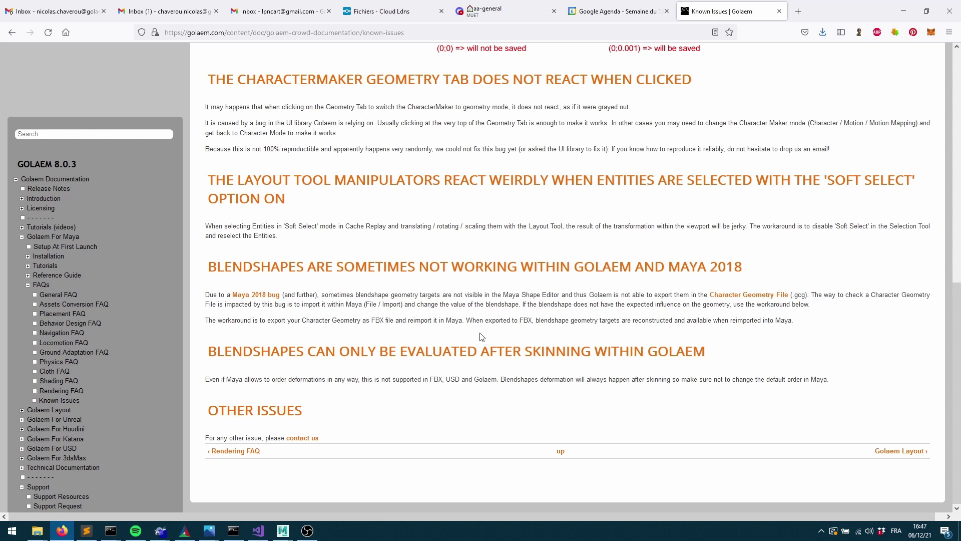
mouse_move(280, 531)
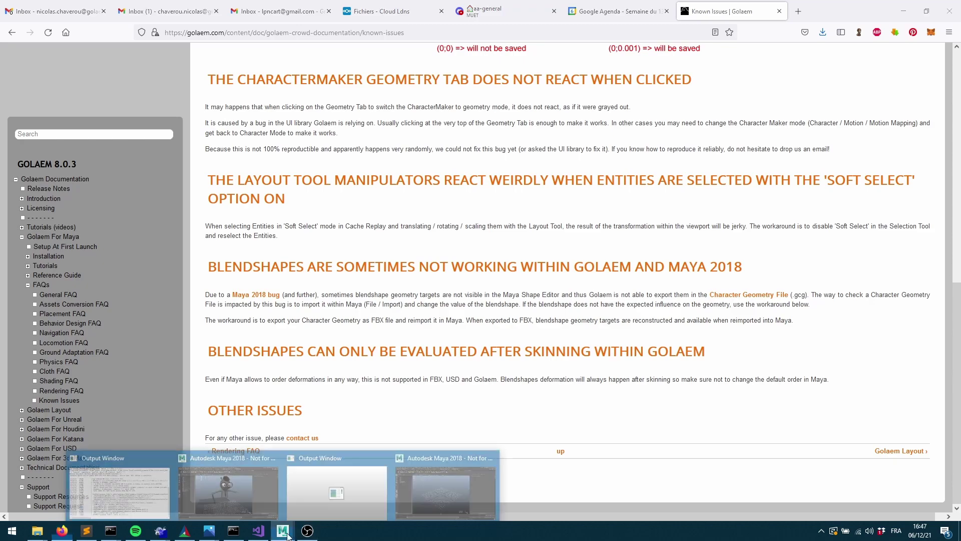
click(274, 490)
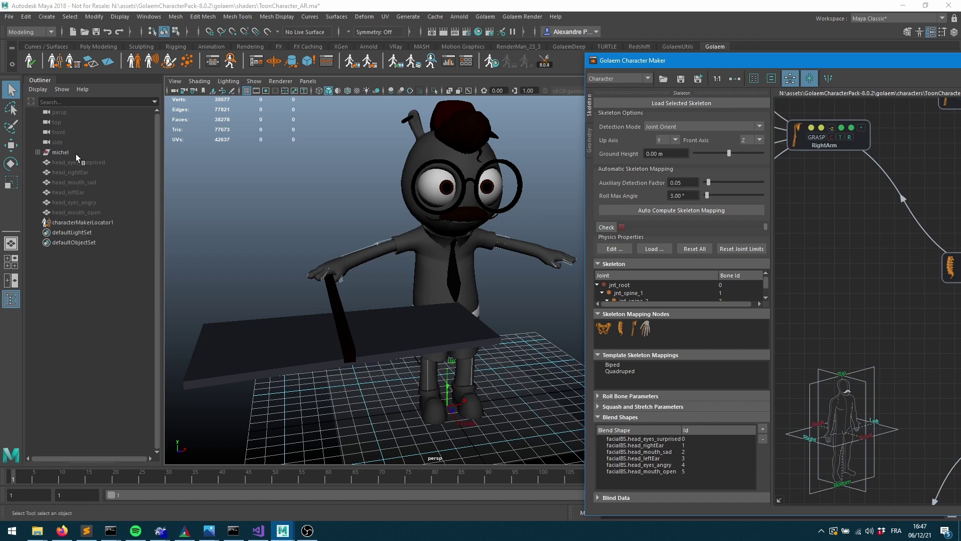
key(alt+Tab)
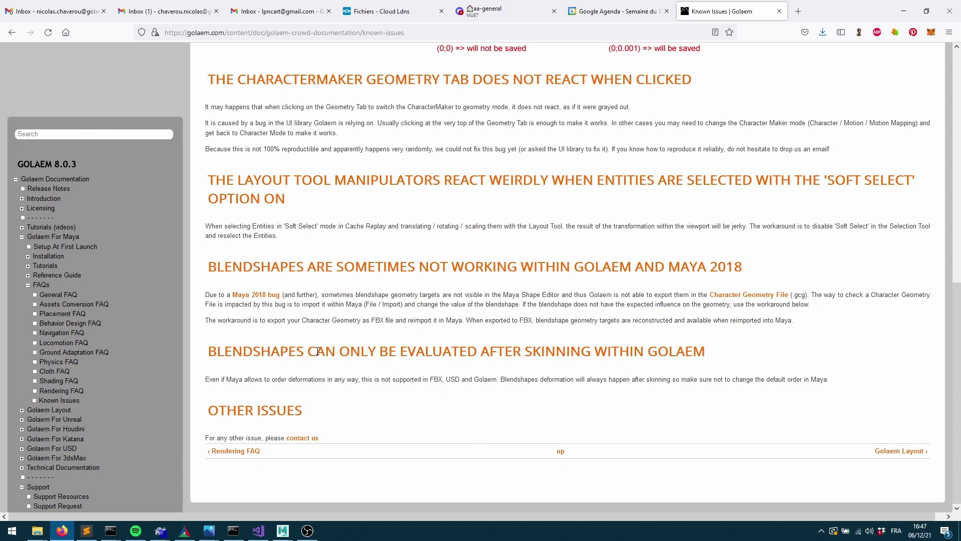
key(alt+Tab)
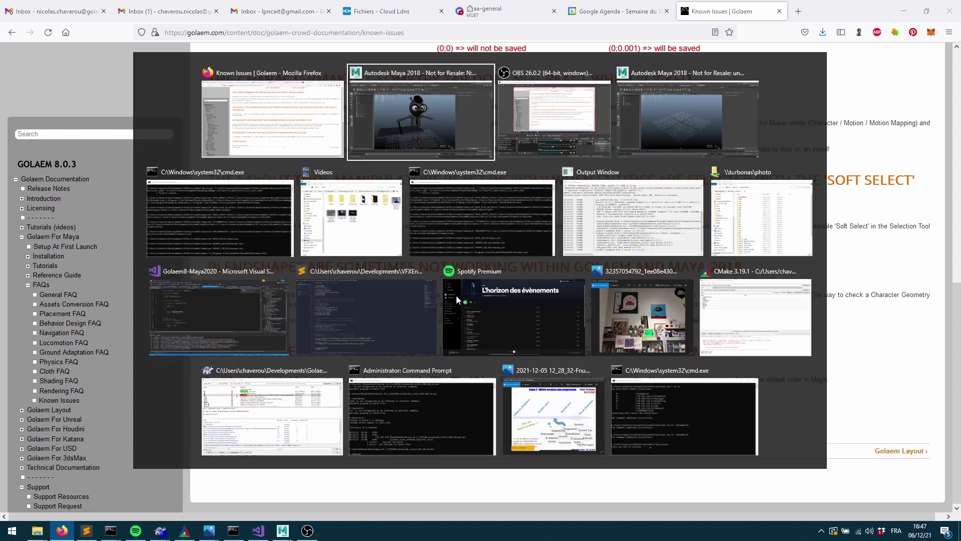
Examine the Blend Shapes list in the Character Maker's skeleton settings
drag(839, 62, 681, 59)
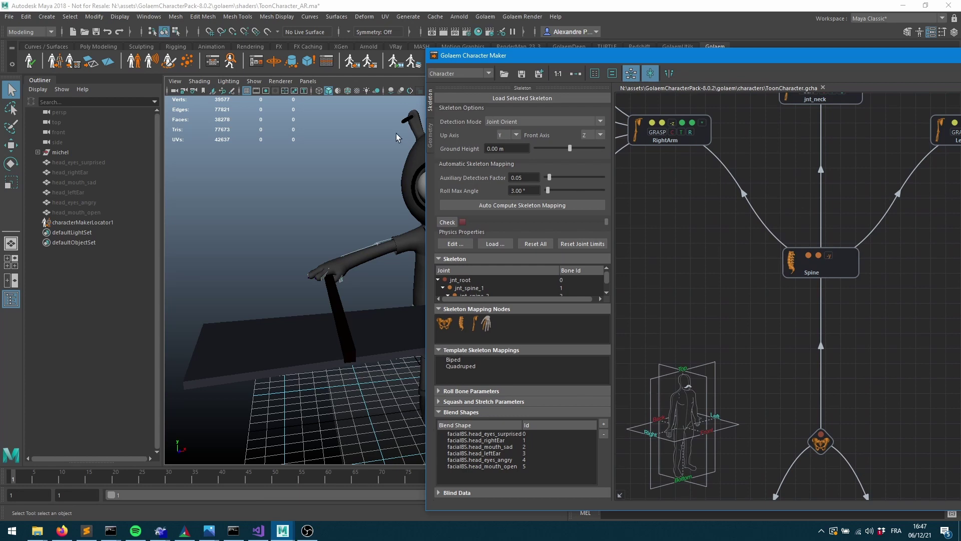
click(430, 135)
click(431, 108)
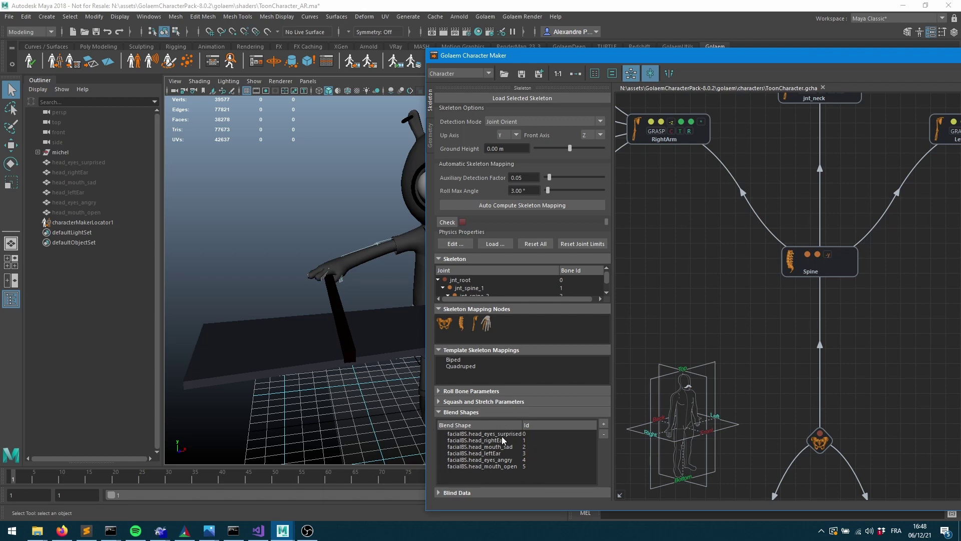
click(475, 412)
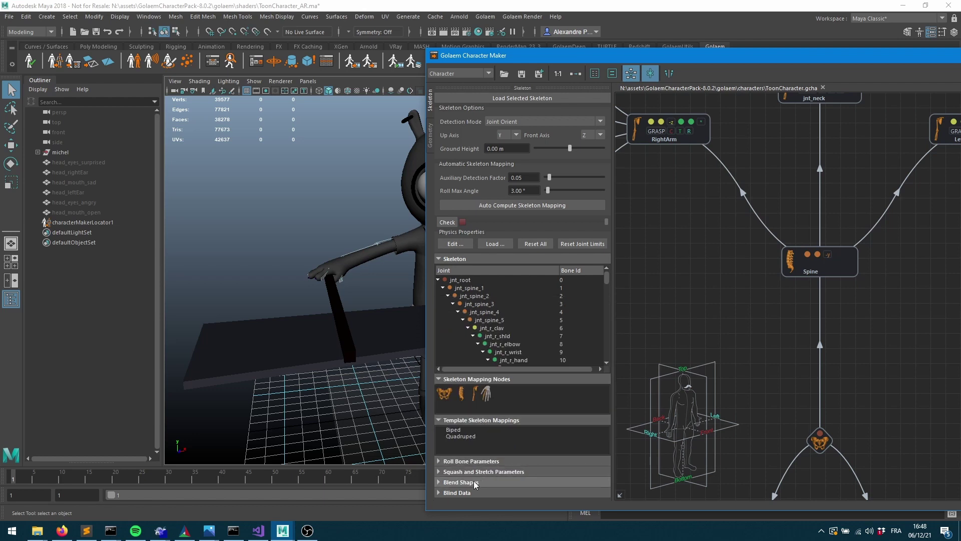
click(461, 482)
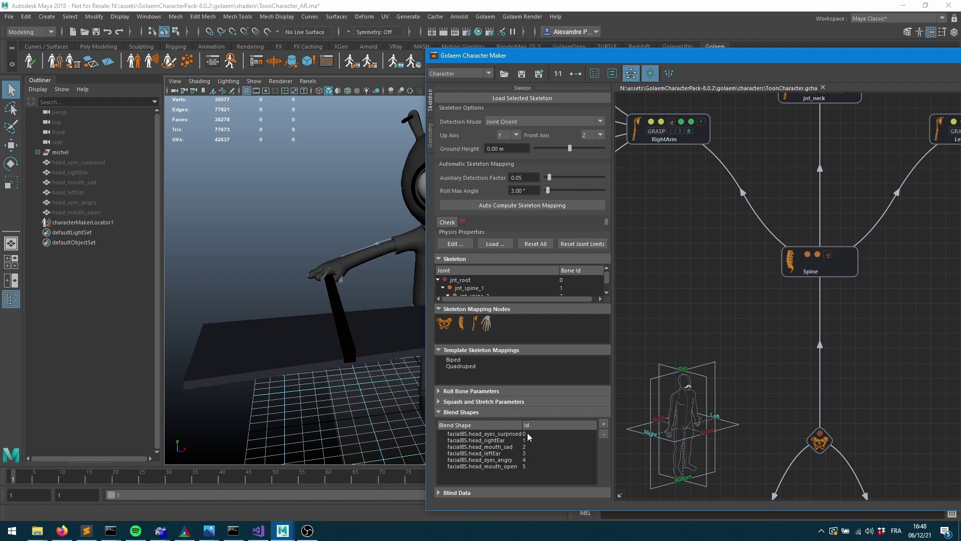
Select the character's head mesh and preview the head_eyes_surprised weight of its facialBS blend shape
drag(572, 56, 580, 254)
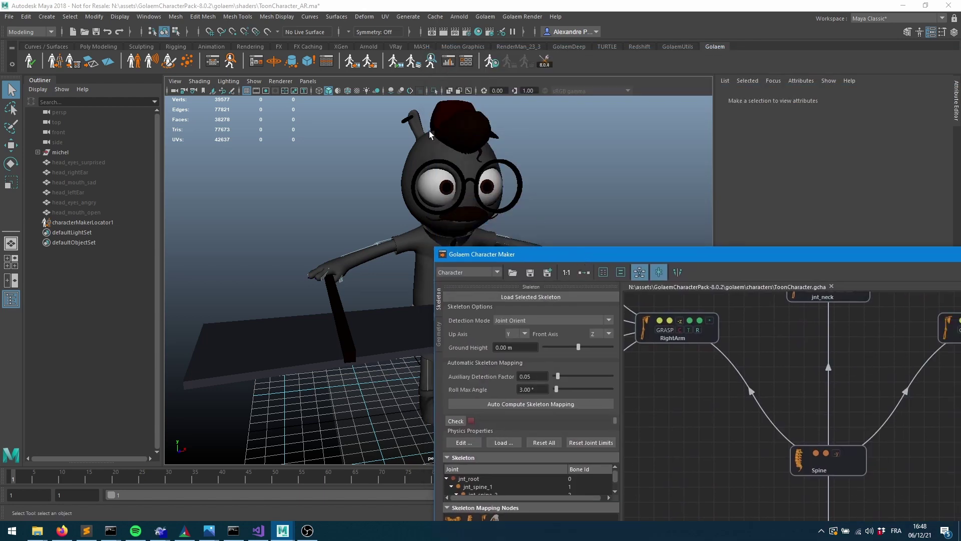
click(424, 134)
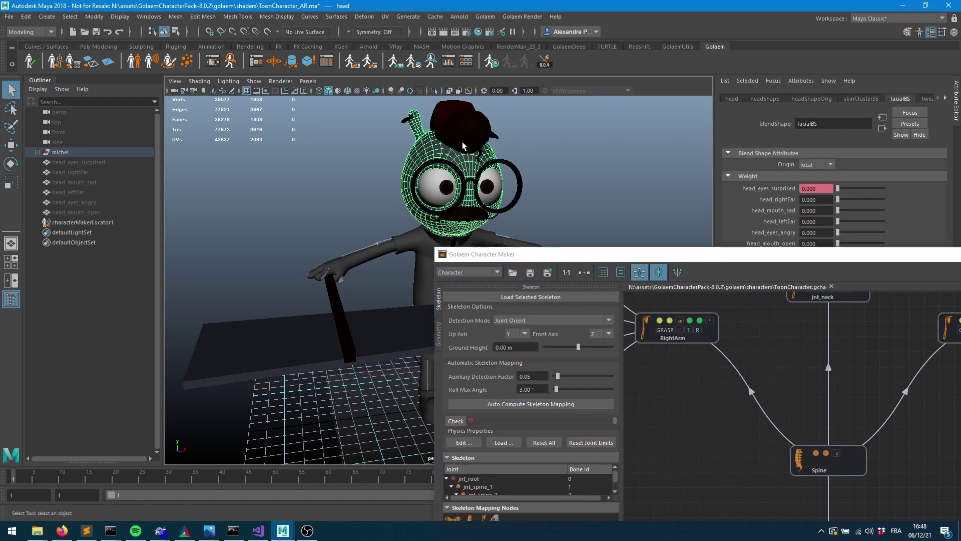
drag(795, 260, 792, 347)
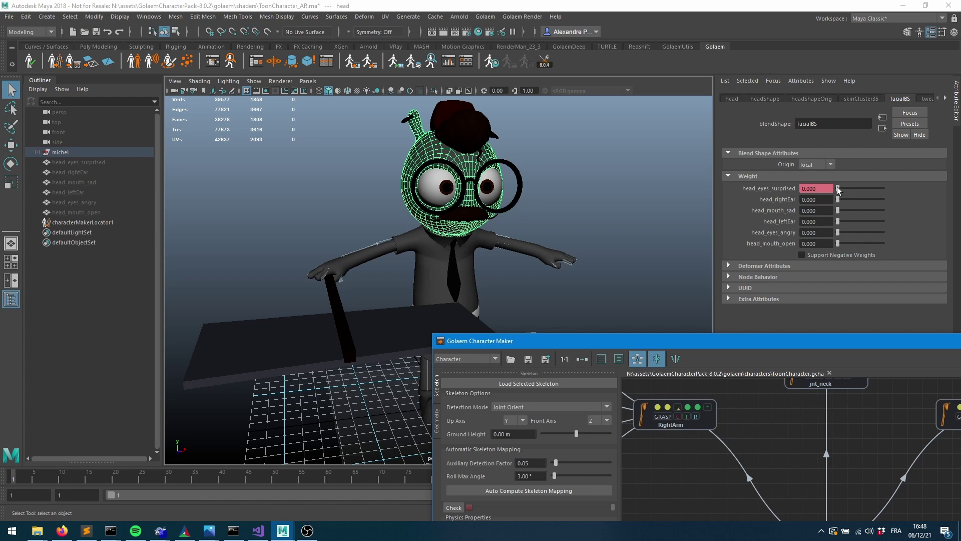
click(866, 187)
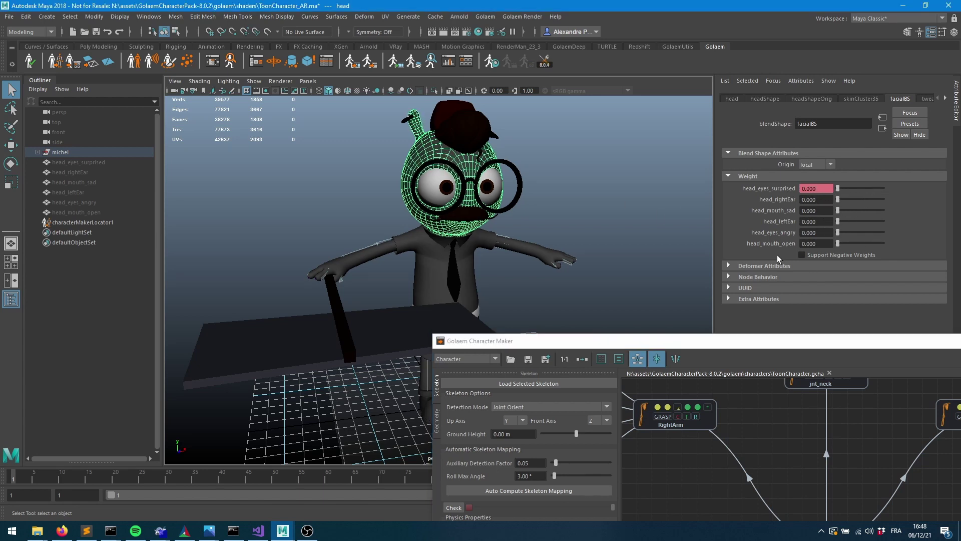
Remove all the facialBS entries from the Character Maker's Blend Shapes list
drag(680, 341, 756, 42)
click(575, 430)
click(673, 431)
click(673, 431)
click(673, 431)
click(672, 431)
click(672, 431)
click(672, 431)
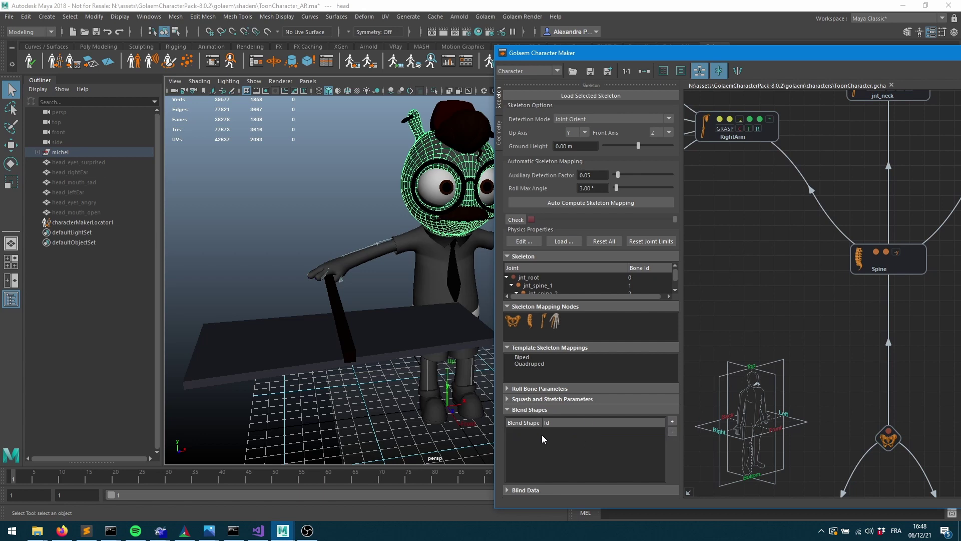
Select the facialBS node, add its targets to the Character Maker's Blend Shapes list, and highlight head_leftEar
drag(742, 59, 691, 489)
click(763, 456)
drag(753, 486, 762, 53)
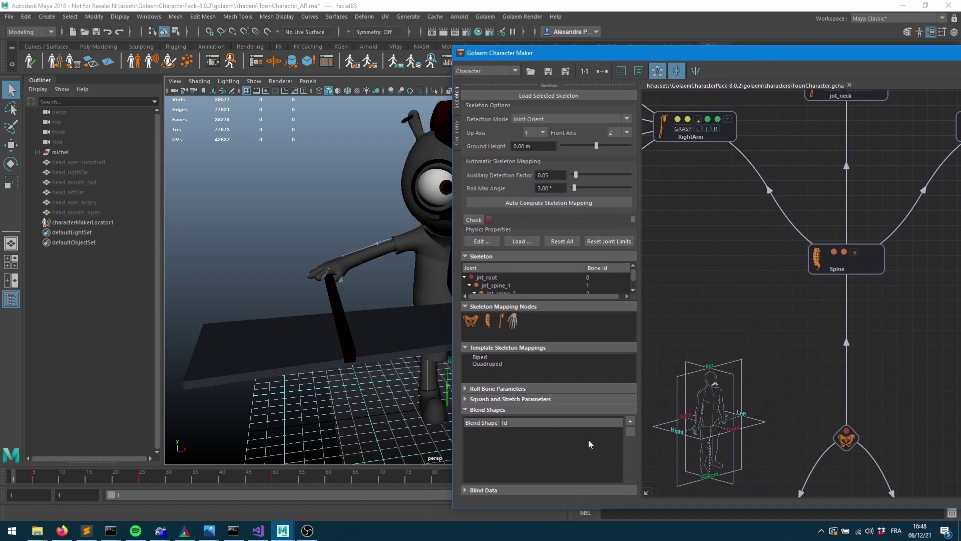
click(630, 421)
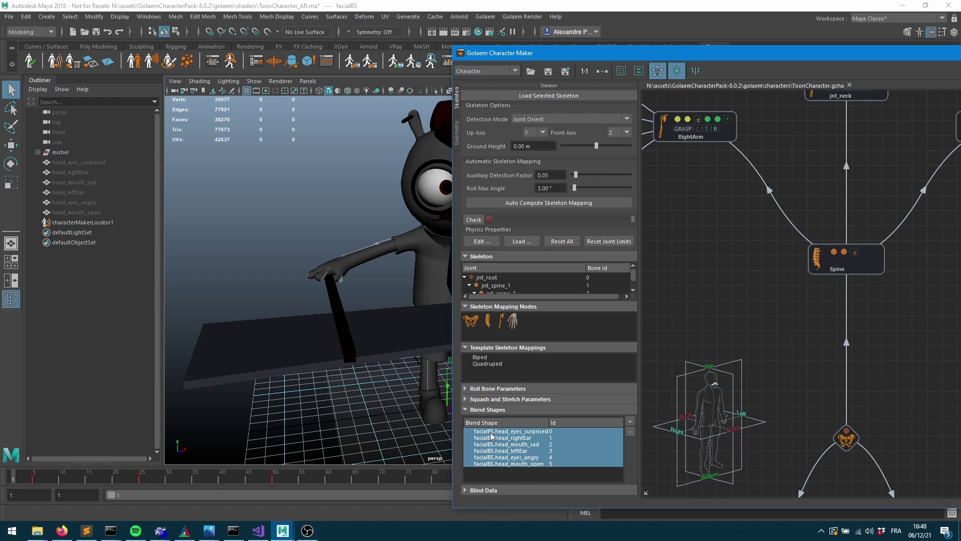
drag(710, 56, 720, 130)
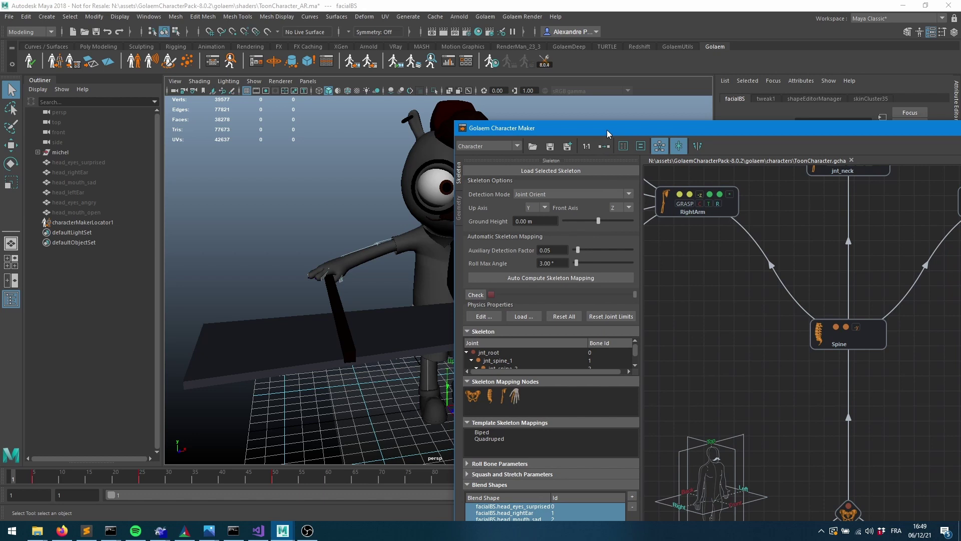
drag(607, 130, 625, 55)
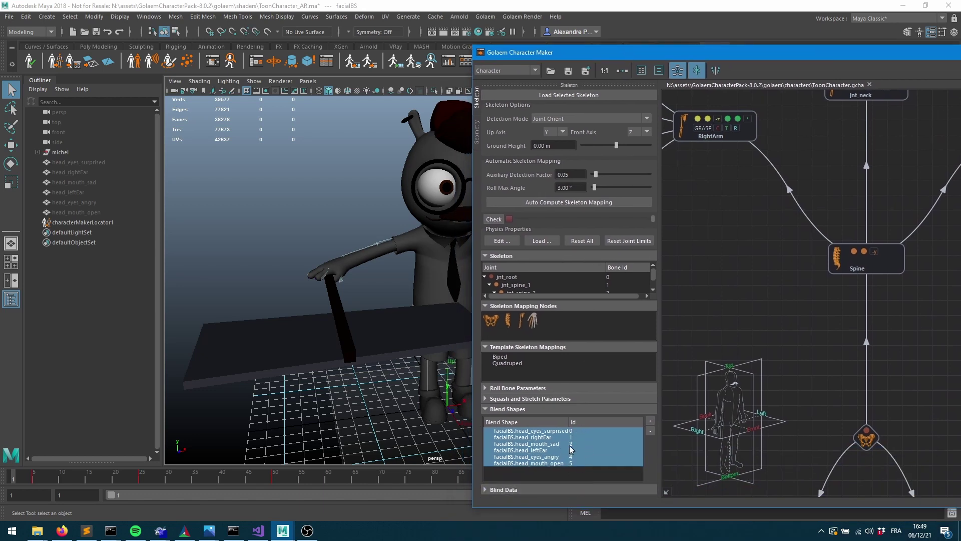
click(534, 450)
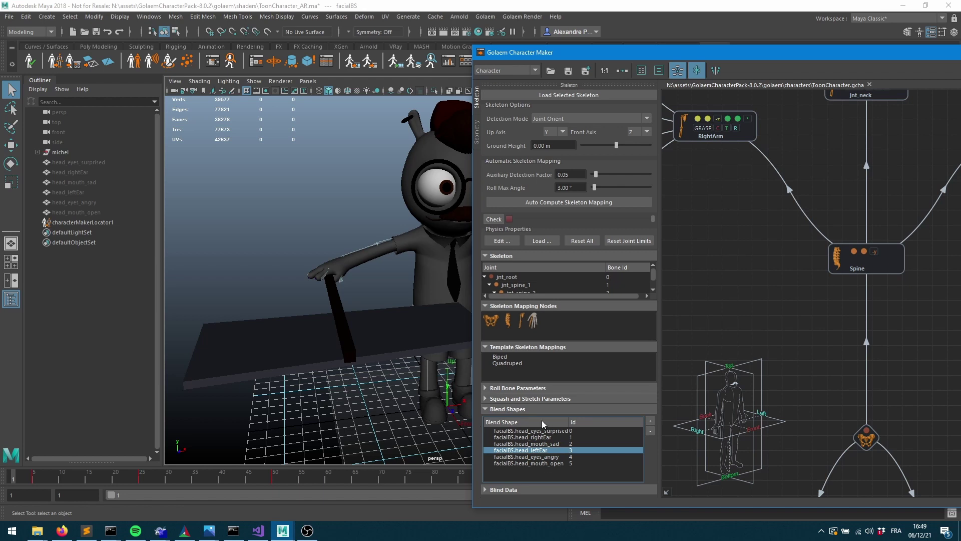
Switch the Character Maker to Geometry and show the properties of the Character node in the asset graph
click(477, 135)
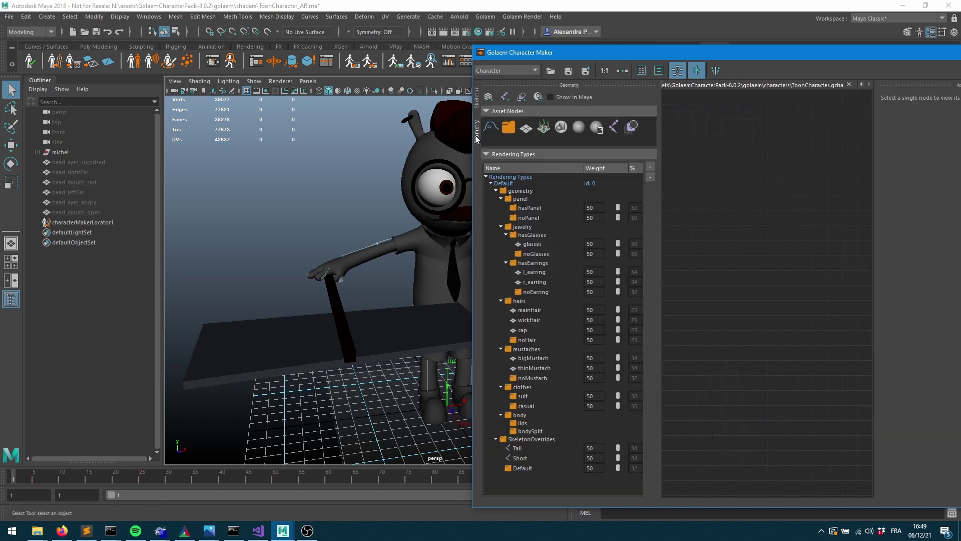
click(640, 70)
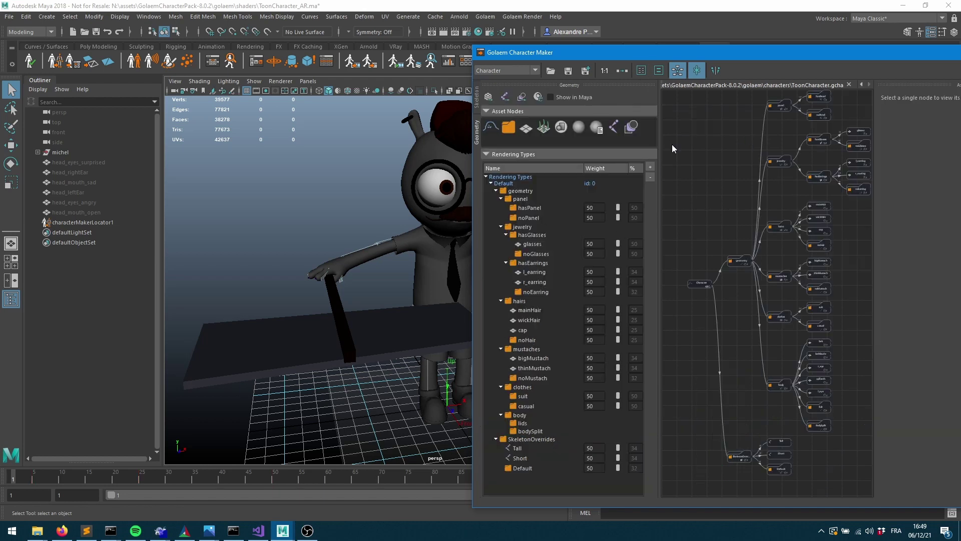
click(702, 285)
scroll(703, 300, up, 3)
middle_drag(699, 319, 727, 313)
drag(757, 55, 601, 64)
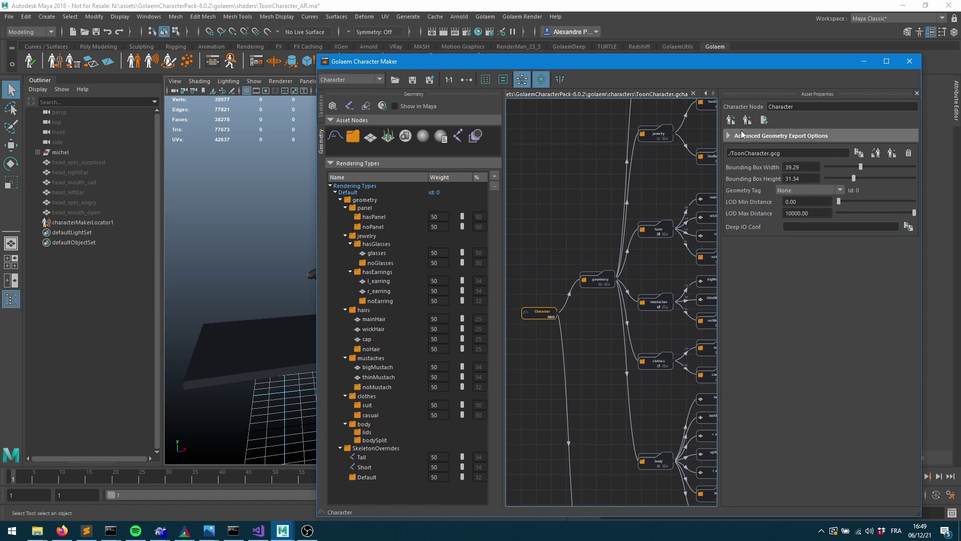
Switch to the Maya session with the empty scene and import ToonCharacter.gcg
mouse_move(295, 535)
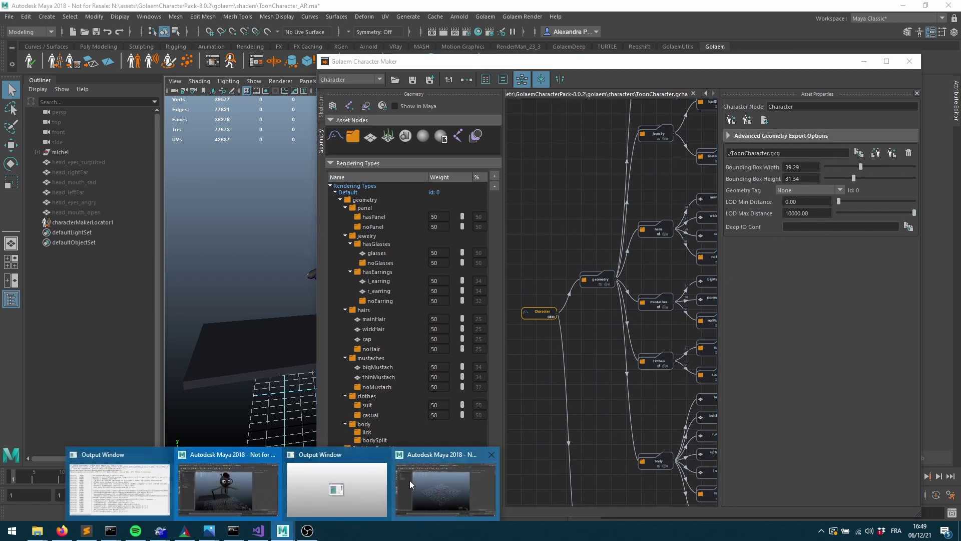
click(446, 485)
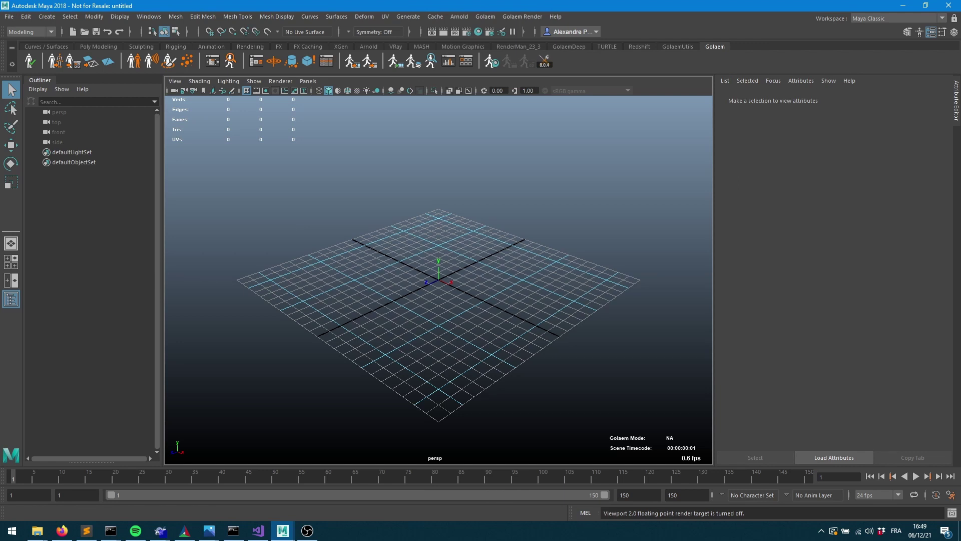
click(9, 16)
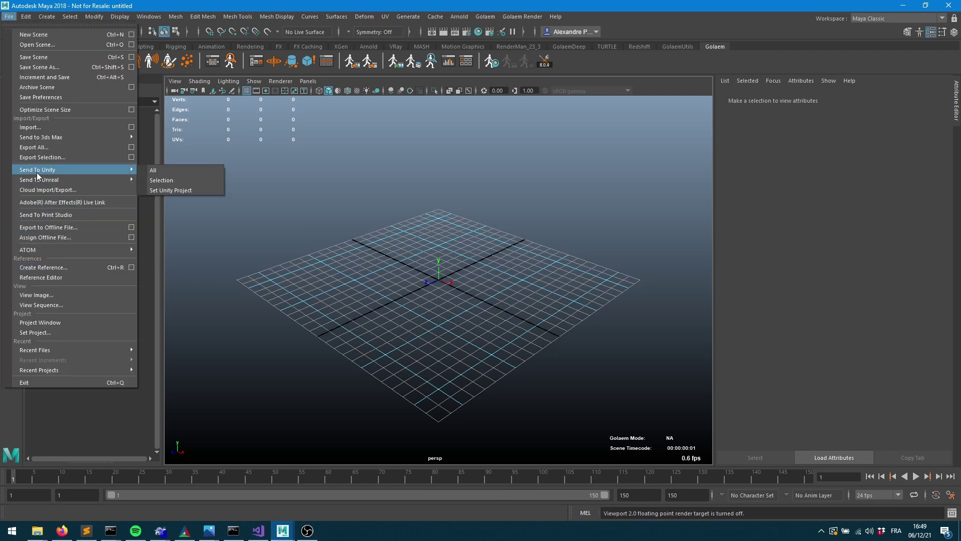
click(35, 128)
scroll(433, 431, down, 2)
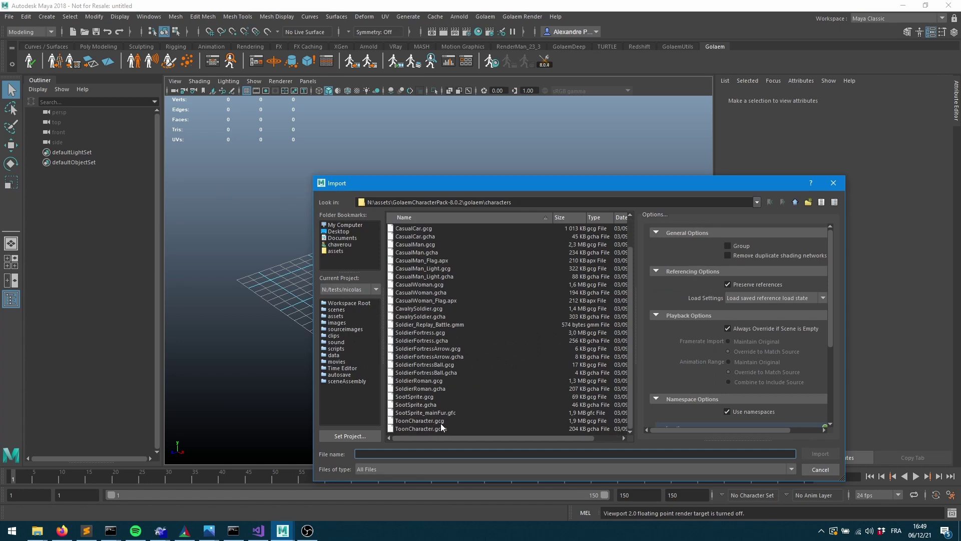
double_click(437, 421)
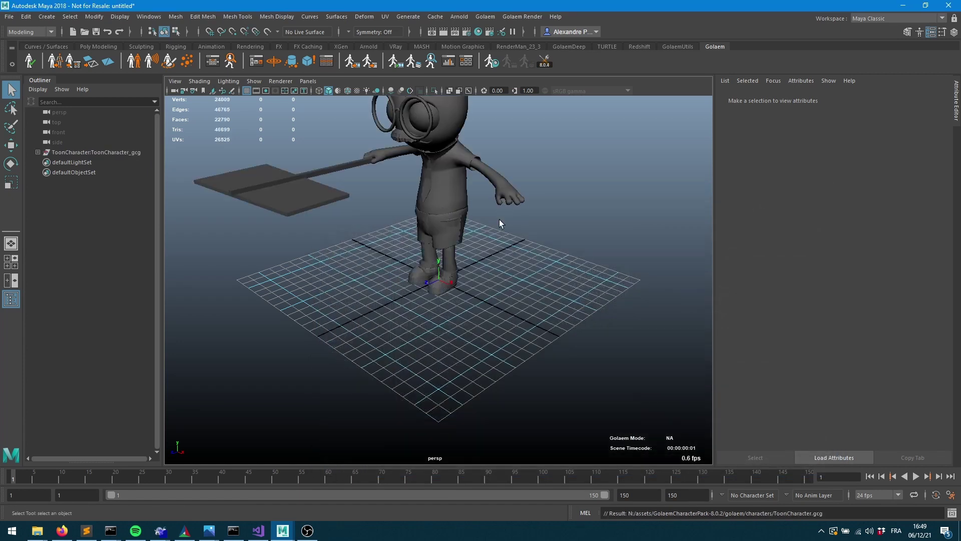
Select the imported toon character's head mesh
alt+drag(455, 160, 445, 267)
click(471, 251)
alt+right_drag(444, 266, 580, 231)
alt+middle_drag(564, 183, 466, 288)
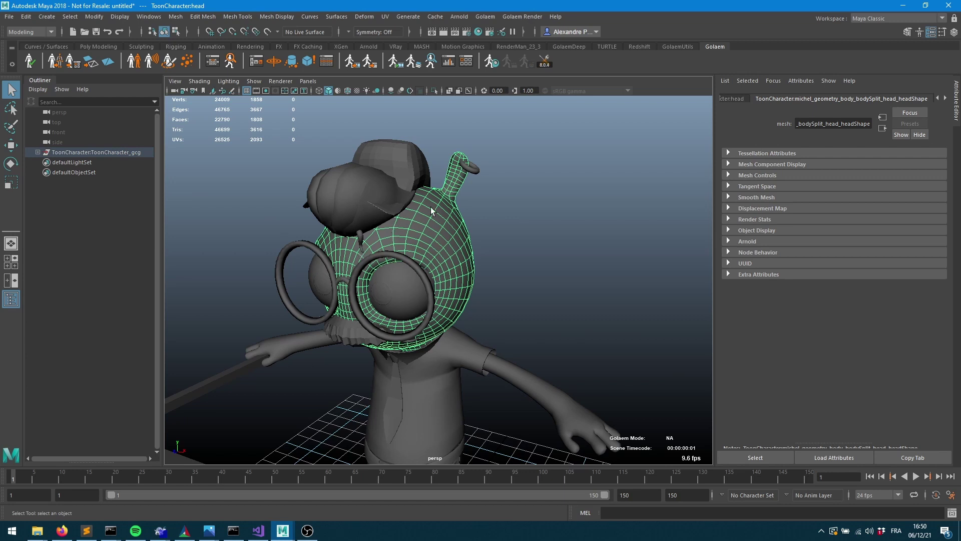
Open the ToonCharacter:facialBS attributes and test the head_eyes_surprised weight by raising it to about 0.93
click(945, 97)
click(945, 98)
click(945, 97)
click(945, 98)
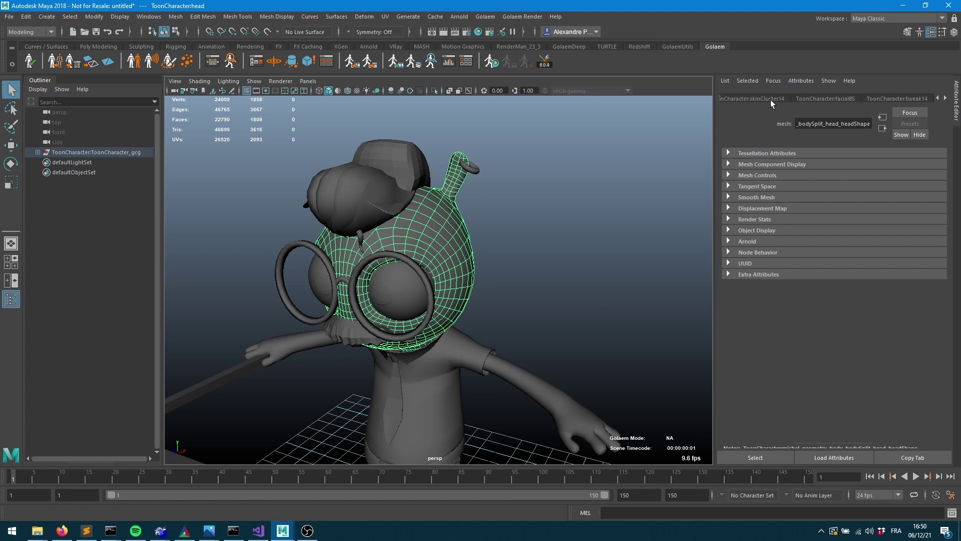
click(829, 100)
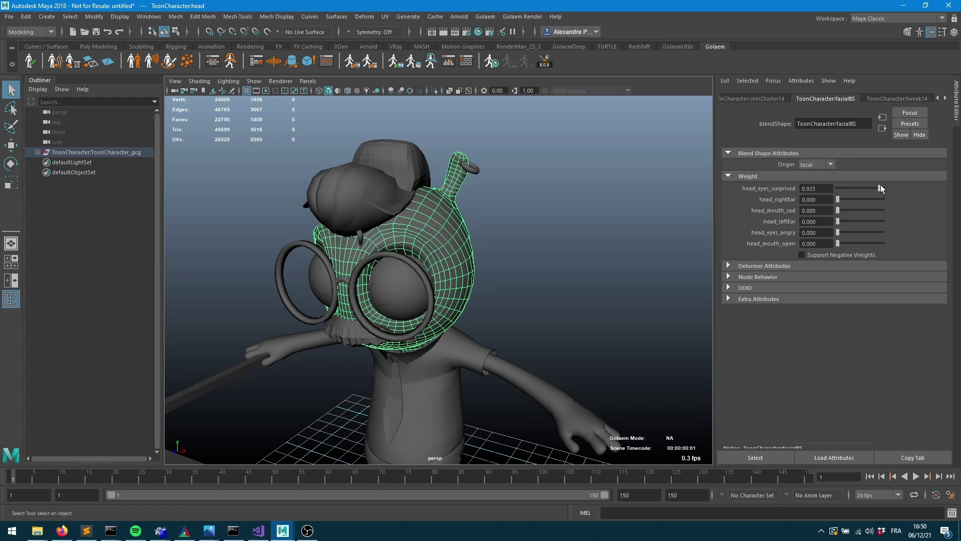
drag(824, 190, 807, 202)
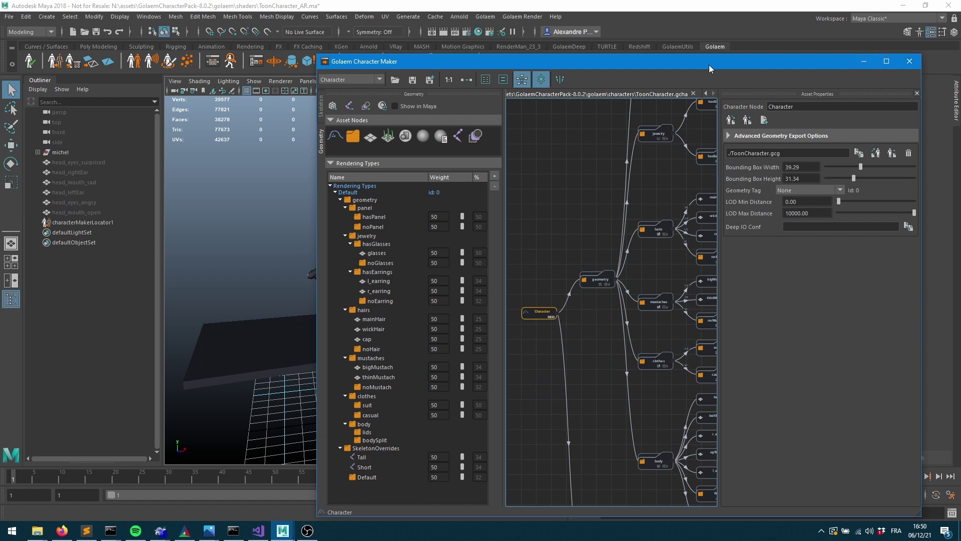
Return to the ToonCharacter_AR scene, scrub the timeline to about frame 18, and switch the Character Maker to Motion mode
drag(709, 65, 960, 100)
mouse_move(46, 481)
mouse_down()
mouse_move(116, 475)
mouse_move(30, 477)
mouse_move(277, 482)
mouse_move(92, 491)
mouse_move(338, 483)
mouse_move(47, 485)
mouse_move(202, 483)
mouse_move(148, 467)
mouse_move(104, 476)
mouse_up()
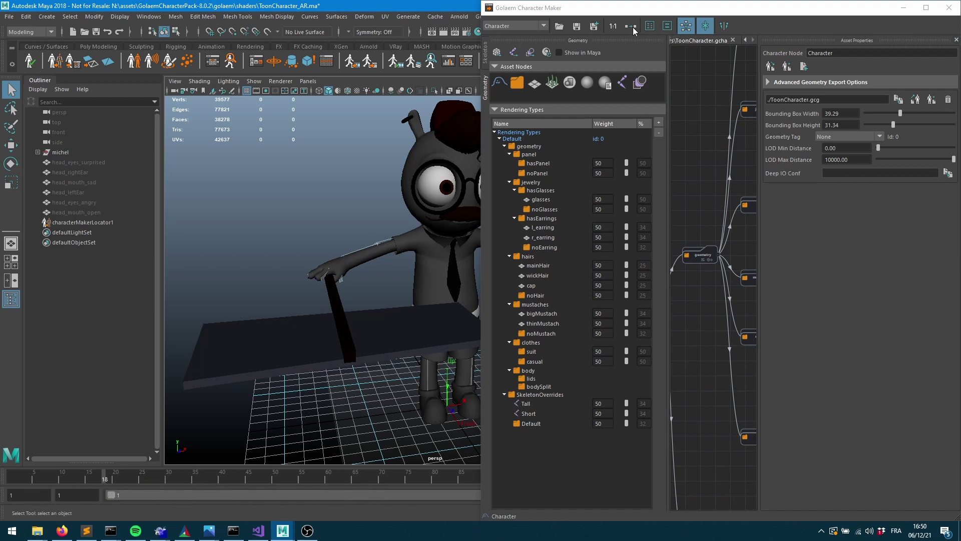
drag(637, 11, 775, 103)
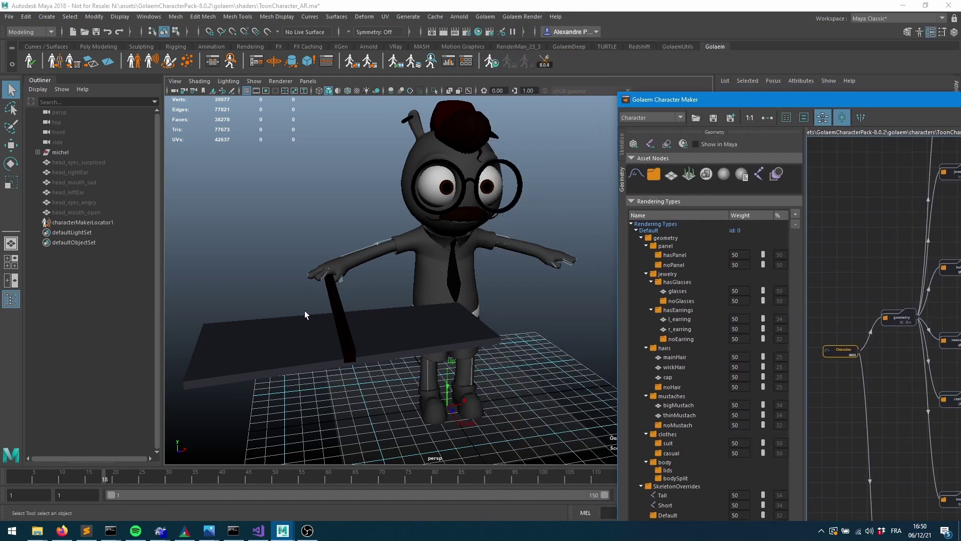
click(648, 115)
click(630, 133)
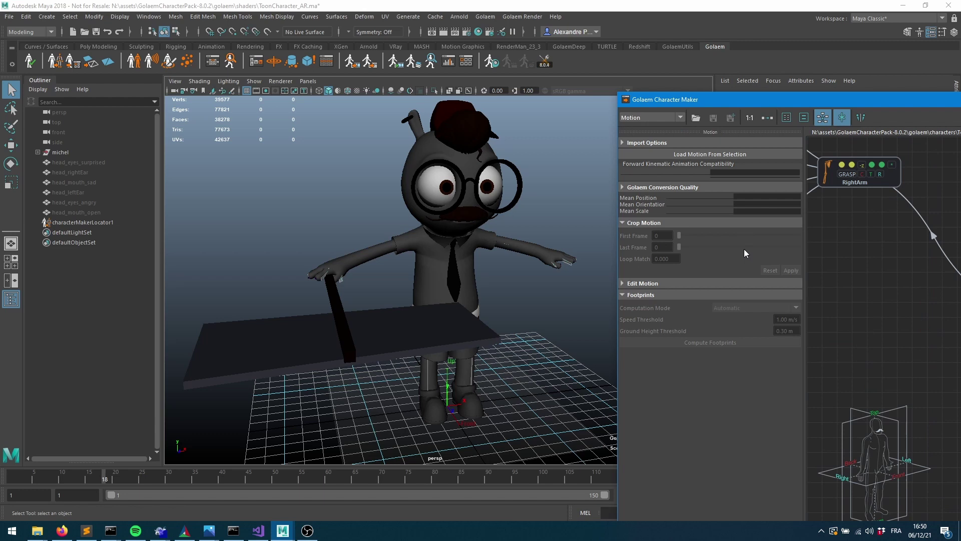
drag(818, 102, 739, 64)
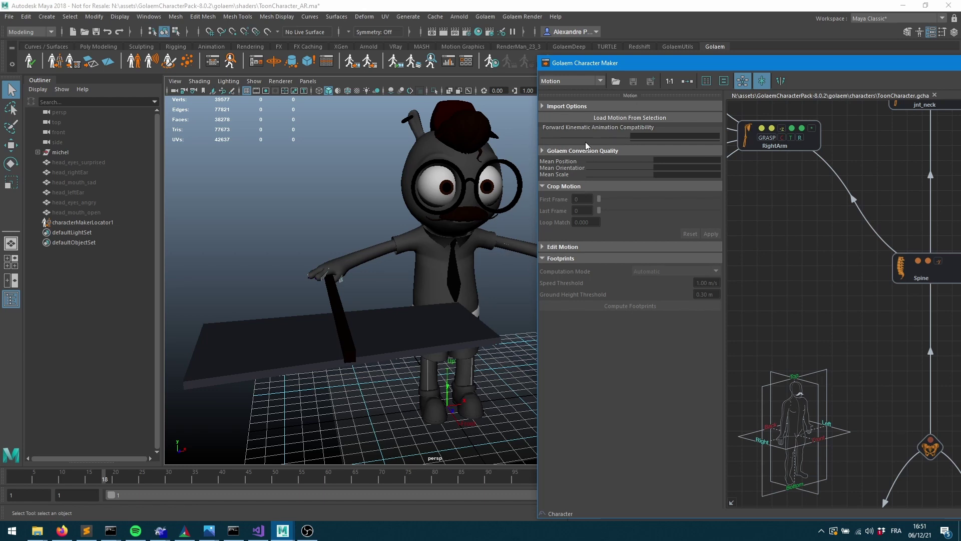
Load the motion from the michel skeleton's jnt_root into the Character Maker and save it as surprised in the golaem motions folder
click(38, 152)
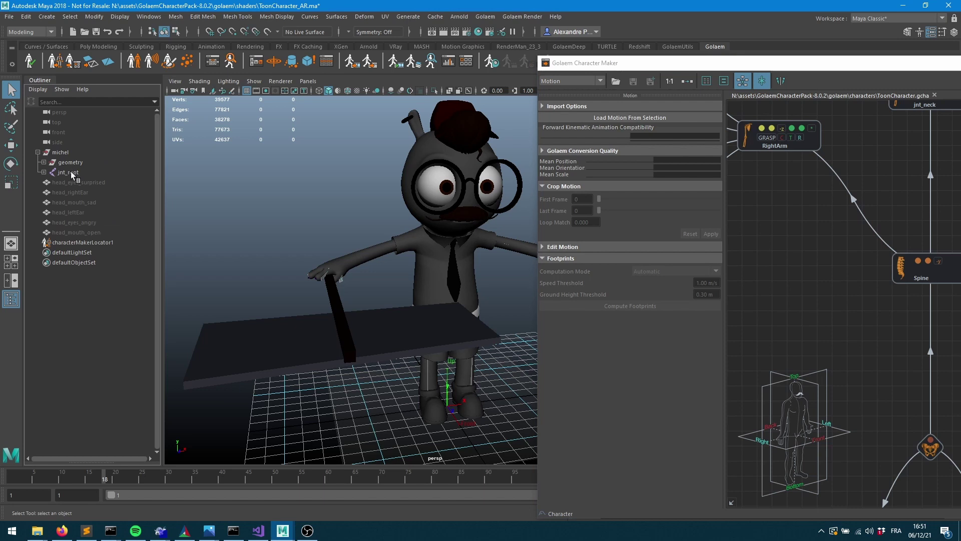
click(68, 172)
click(629, 119)
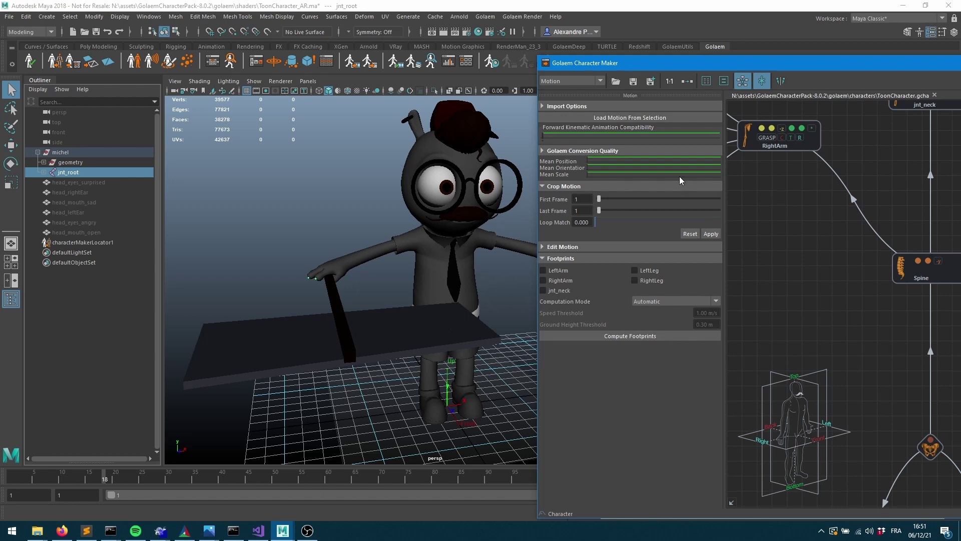
click(634, 82)
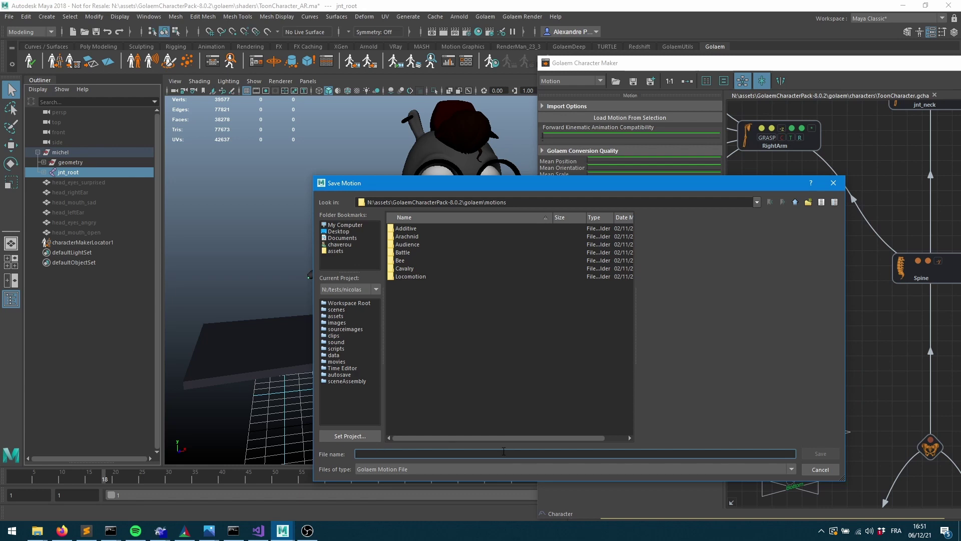
text(surprised)
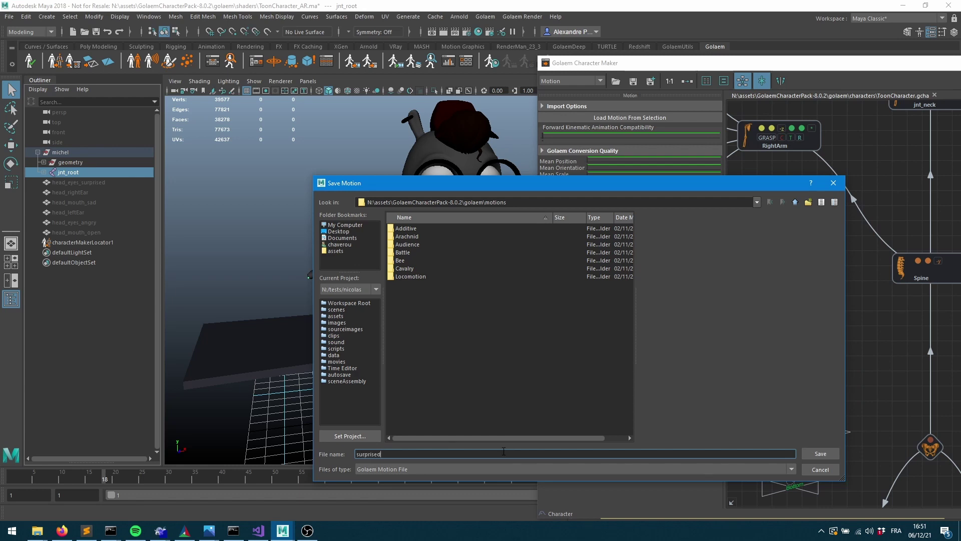
key(Return)
Create a crowd entity type from the ToonCharacter.gcha character file
mouse_move(122, 479)
mouse_down()
mouse_move(297, 478)
mouse_move(23, 473)
mouse_move(746, 479)
mouse_move(130, 478)
mouse_move(591, 479)
mouse_move(147, 490)
mouse_up()
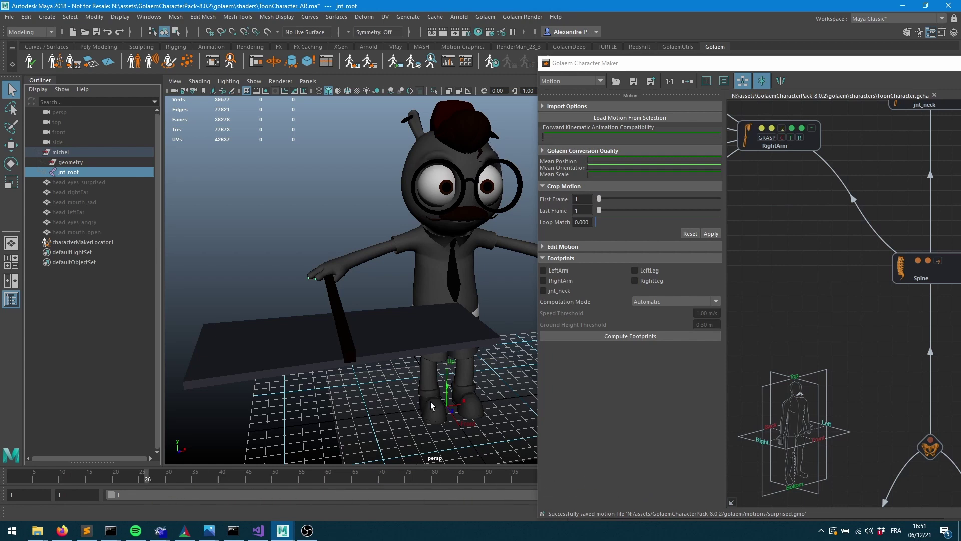
alt+right_drag(506, 322, 467, 305)
alt+middle_drag(466, 306, 317, 308)
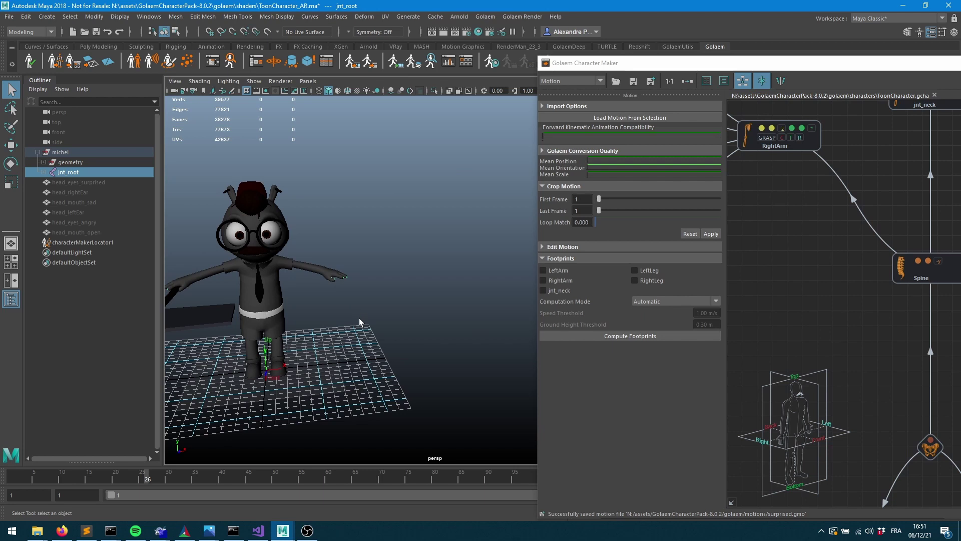
click(151, 72)
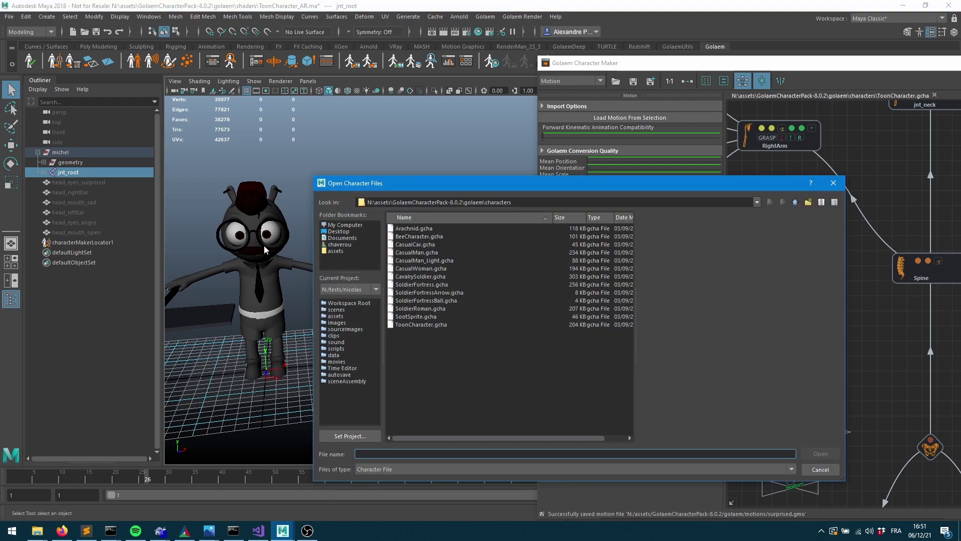
double_click(427, 324)
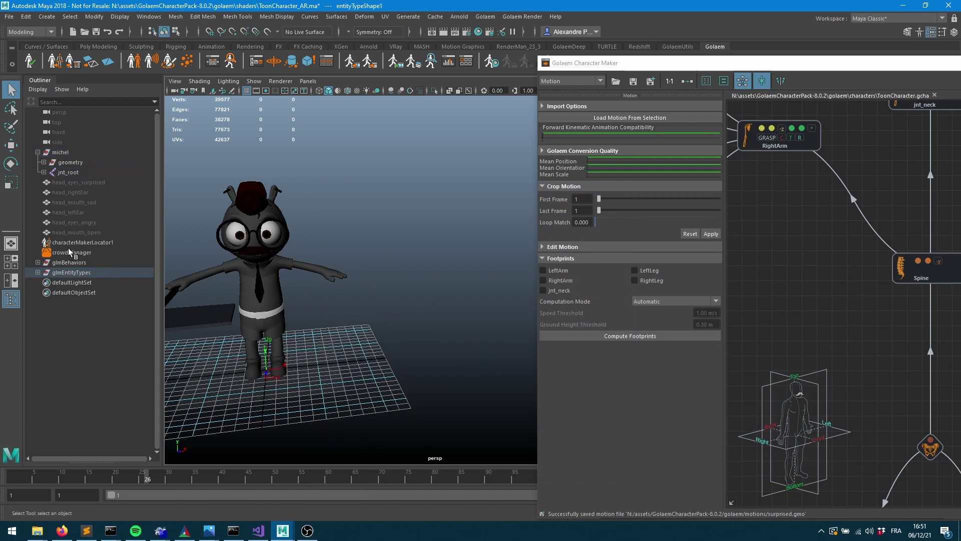
Set the crowdManager's crowd unit to decimeter
click(71, 252)
drag(765, 65, 584, 368)
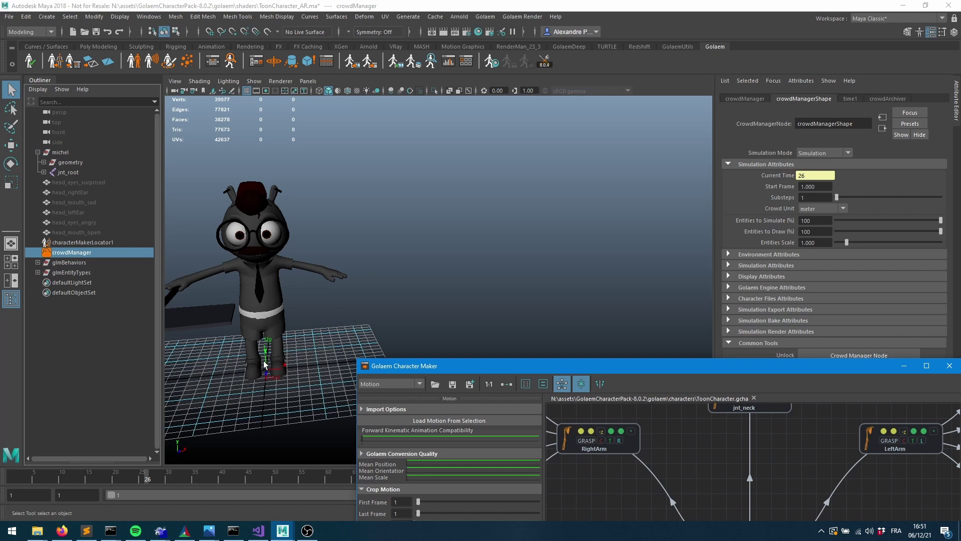
click(821, 208)
click(818, 232)
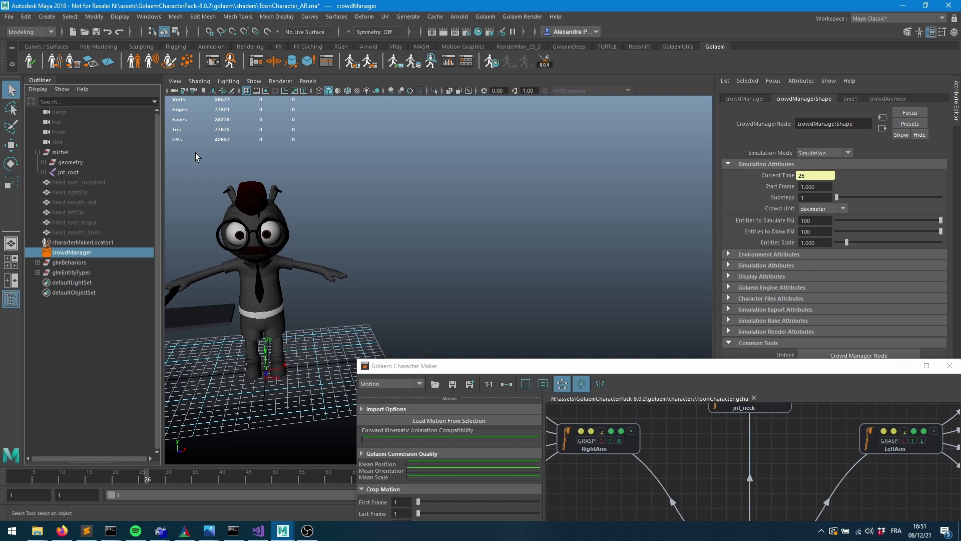
Add a population tool with 9 slots arranged in 3 columns and 3 rows
click(187, 61)
drag(510, 366, 556, 435)
drag(473, 345, 546, 353)
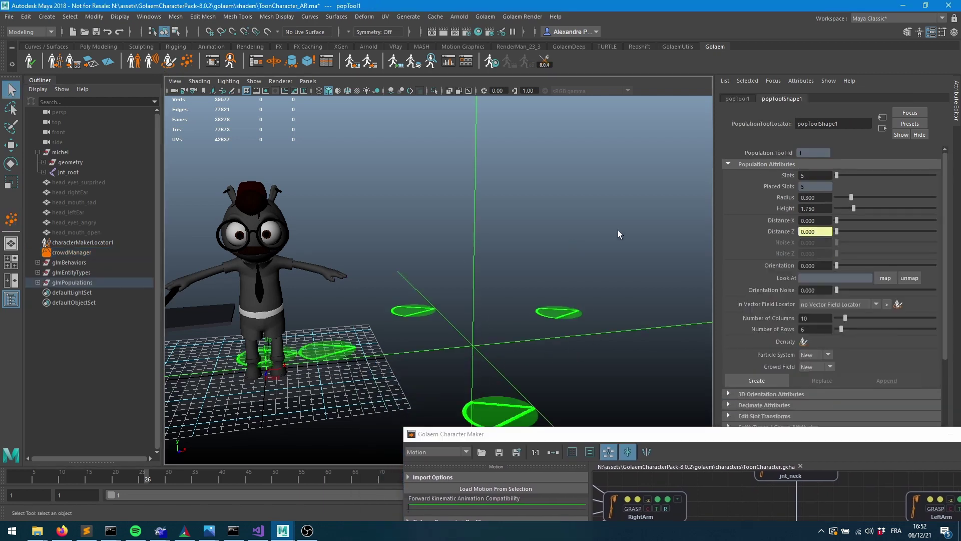
double_click(812, 175)
text(9)
key(Tab)
double_click(817, 319)
text(3)
key(Tab)
text(3)
key(Return)
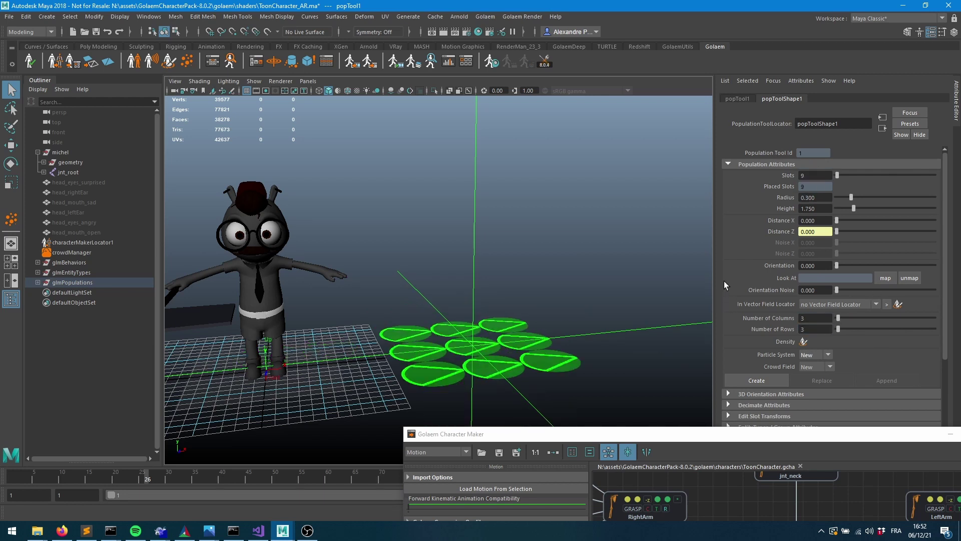
Space the slots about 1.649 apart in X and Z, orient them to 270, and shift the population tool along X away from the character
drag(837, 233, 853, 219)
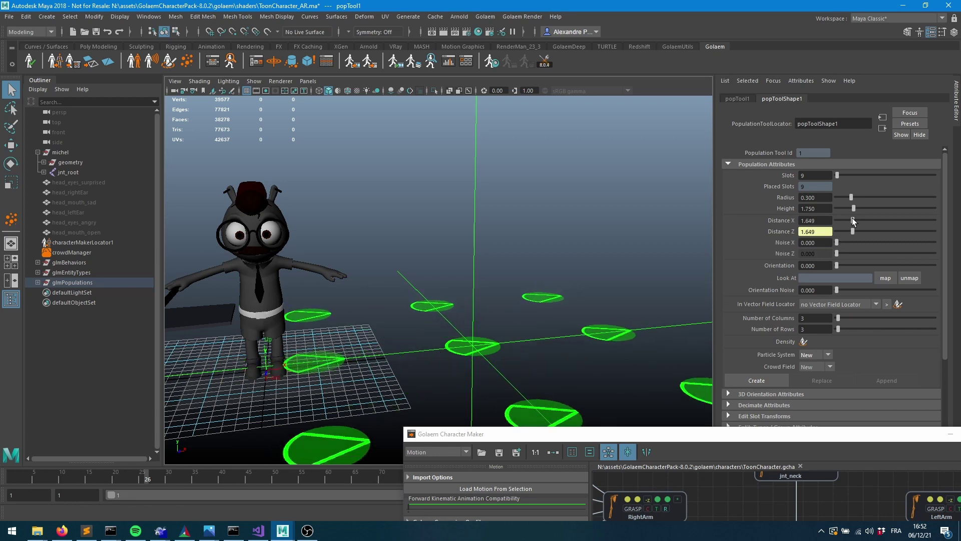
double_click(826, 265)
text(270)
key(Tab)
key(w)
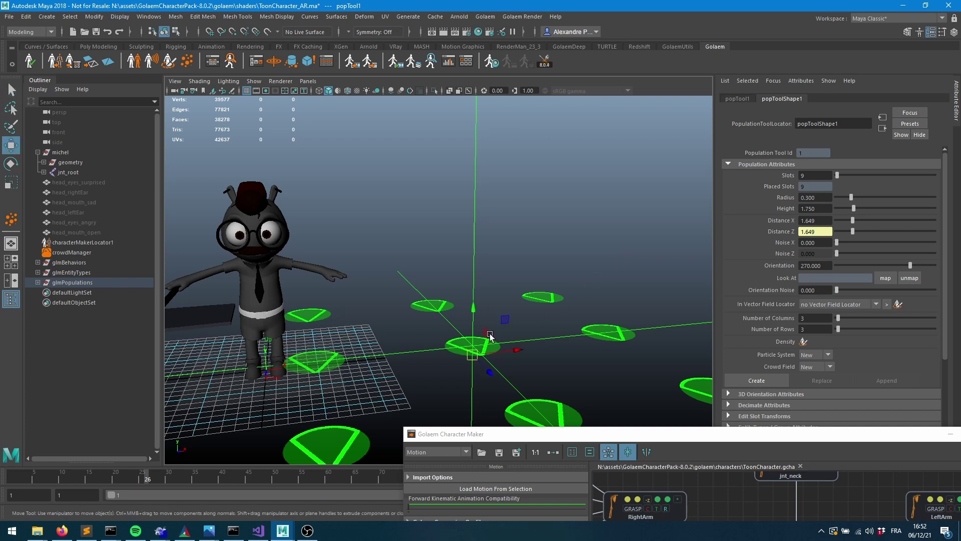
drag(516, 344, 579, 340)
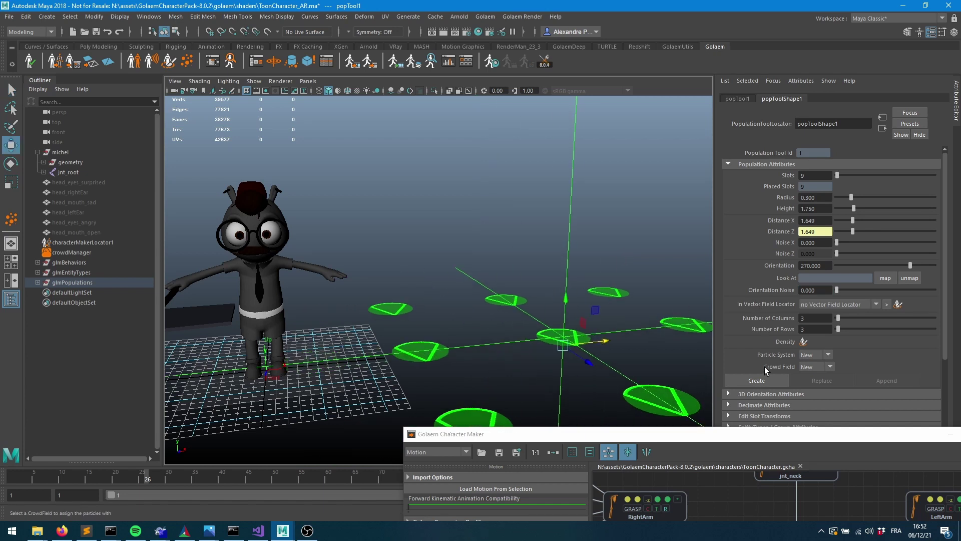
Create the crowd from the population tool and advance the simulation one frame to view the toon characters
click(766, 381)
drag(738, 440, 714, 513)
click(939, 477)
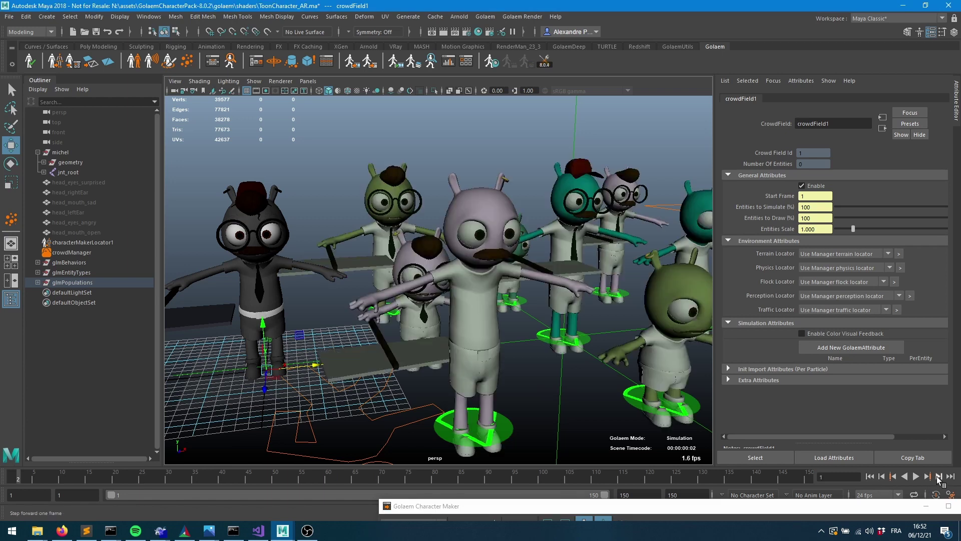
alt+drag(580, 301, 607, 283)
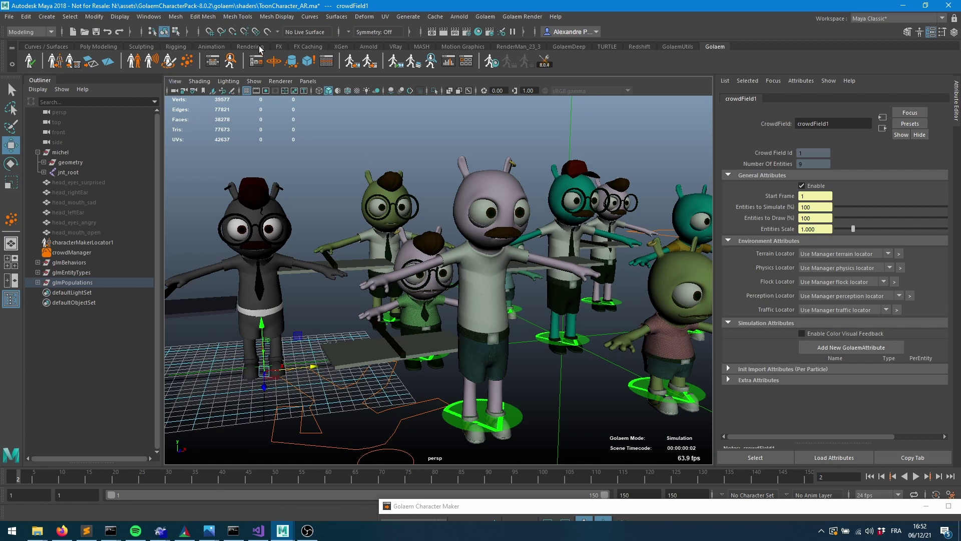
Add a Motion behavior to entityTypeShape1 in the Behavior Editor and assign it the surprised.gmo motion file
click(218, 62)
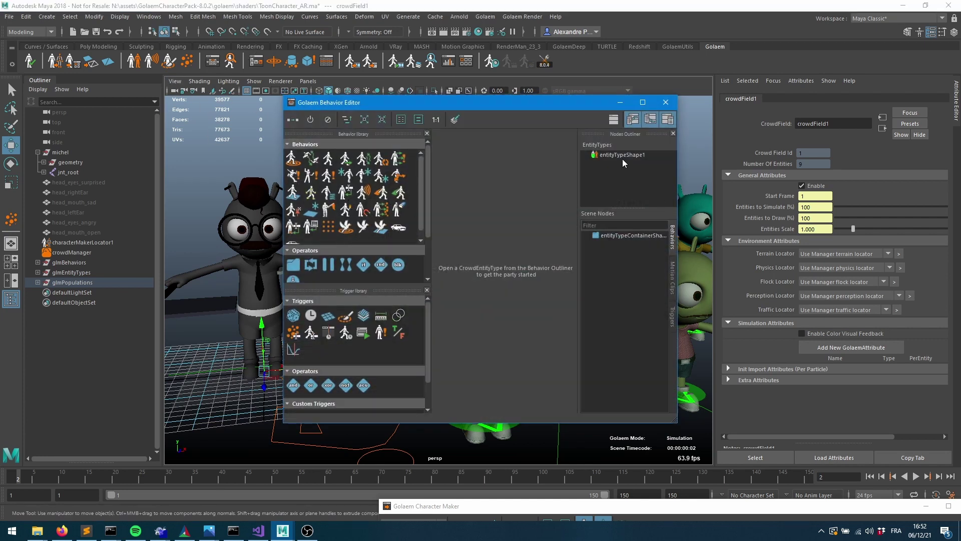
double_click(622, 154)
drag(328, 159, 494, 274)
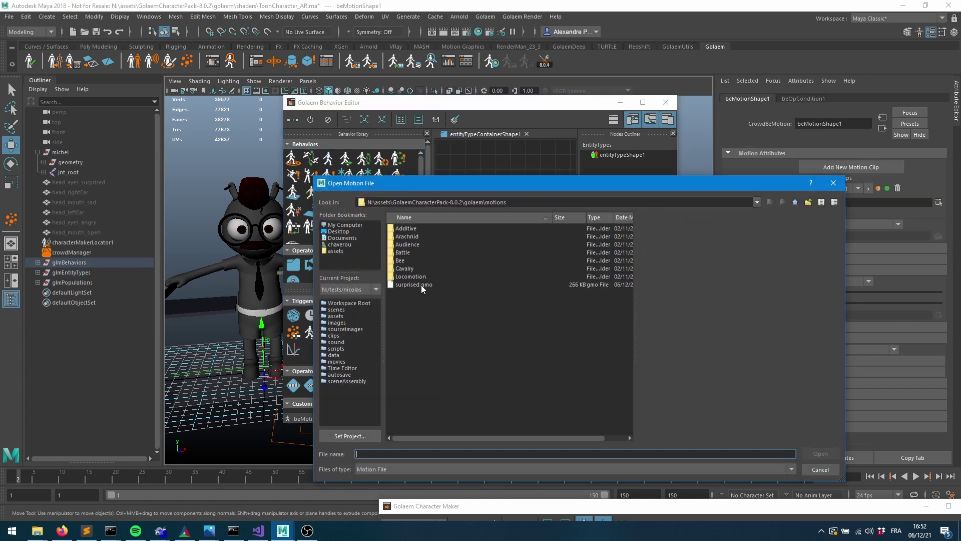
double_click(422, 284)
click(620, 102)
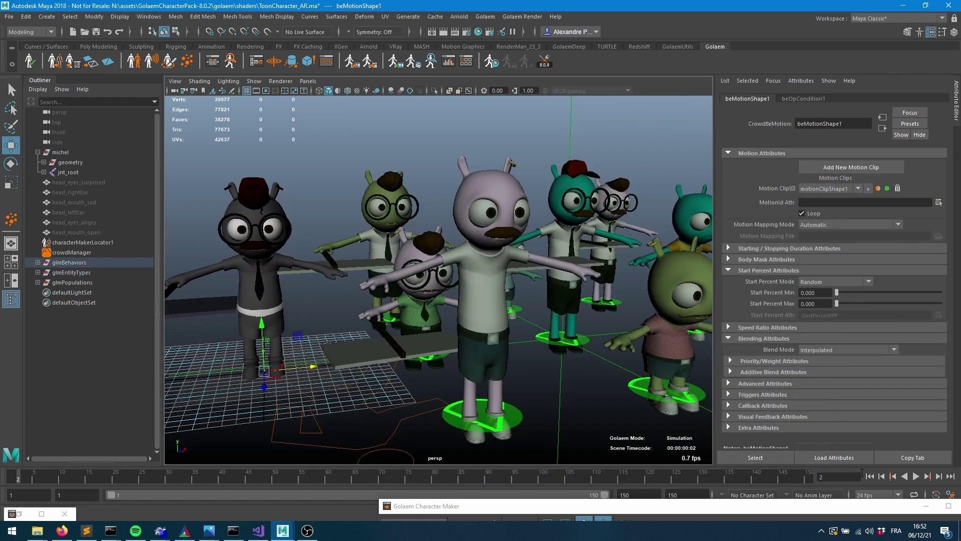
Rewind and play the crowd simulation to about frame 32, checking the characters' facial expressions up close
click(869, 476)
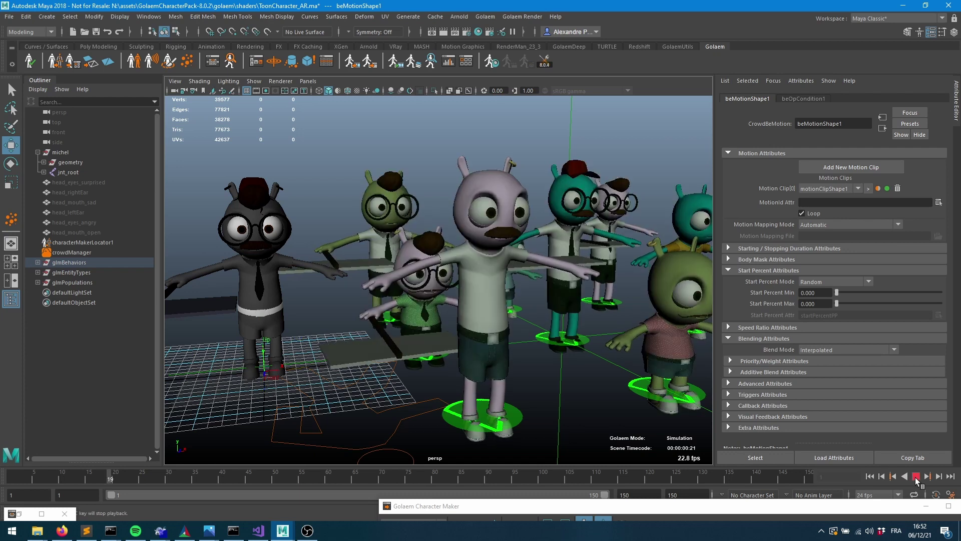
click(916, 477)
alt+drag(632, 286, 466, 173)
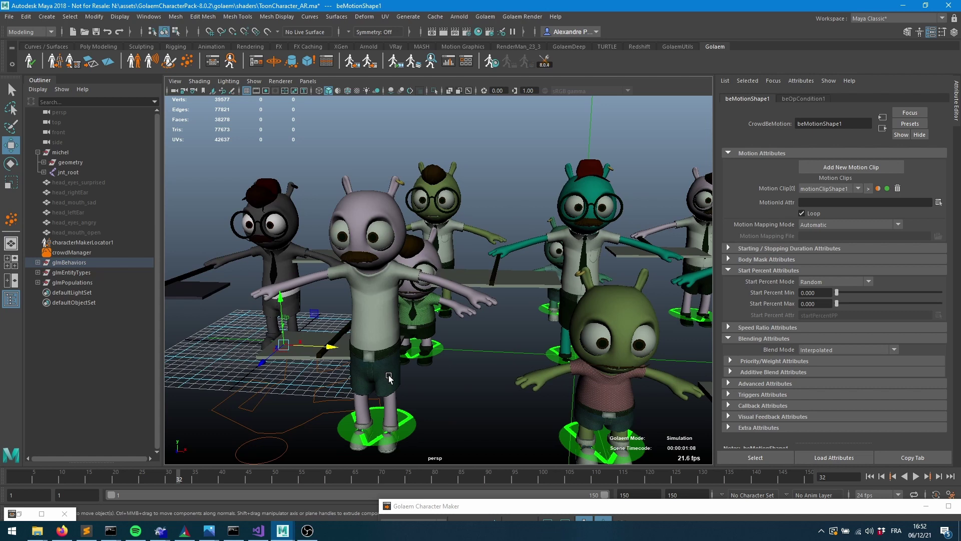
Inspect the blind data parameters of the pink character in the foreground with Crowd Visual Feedback
click(378, 352)
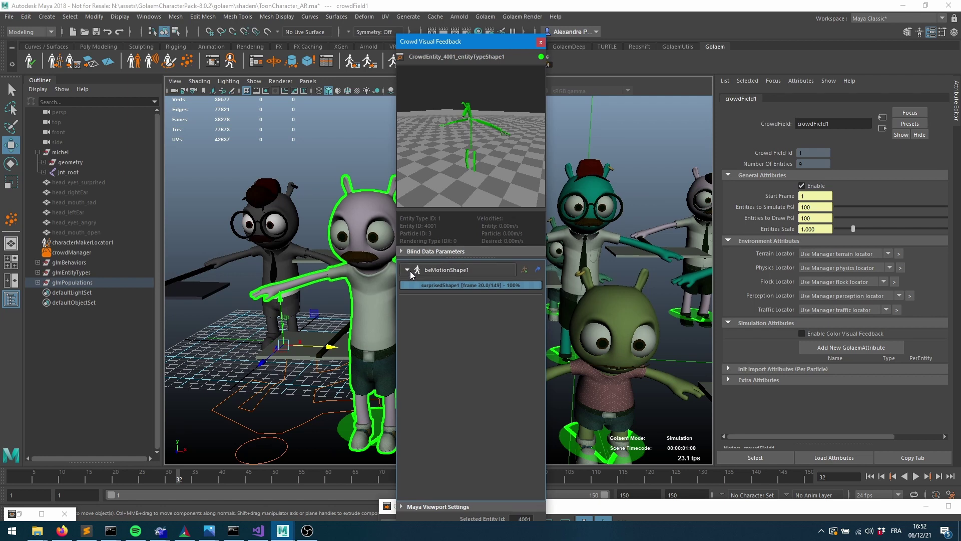
click(430, 252)
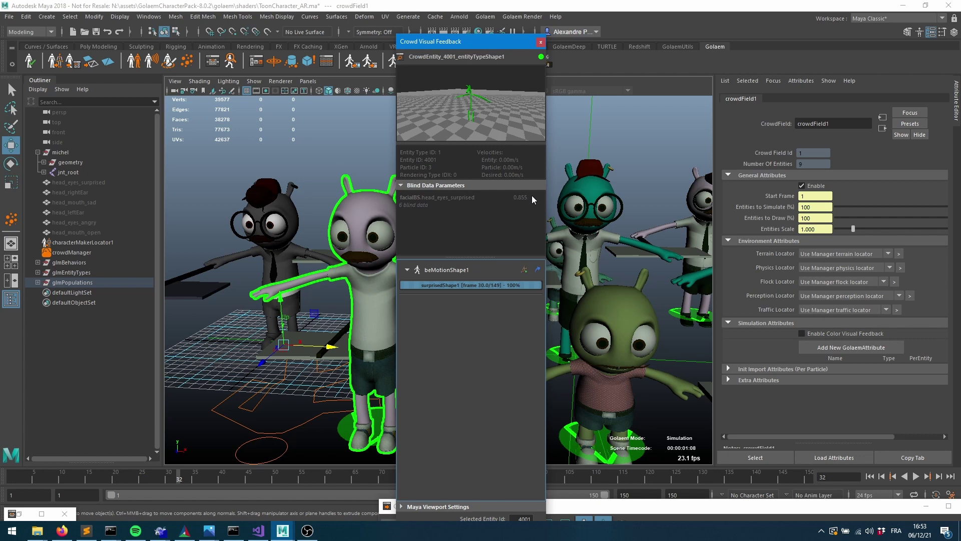
drag(651, 508, 473, 239)
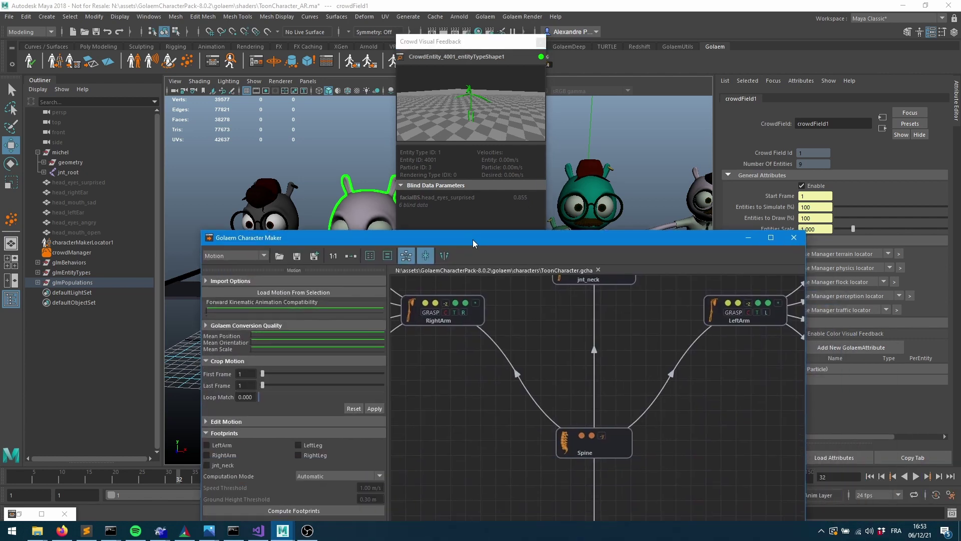
click(749, 238)
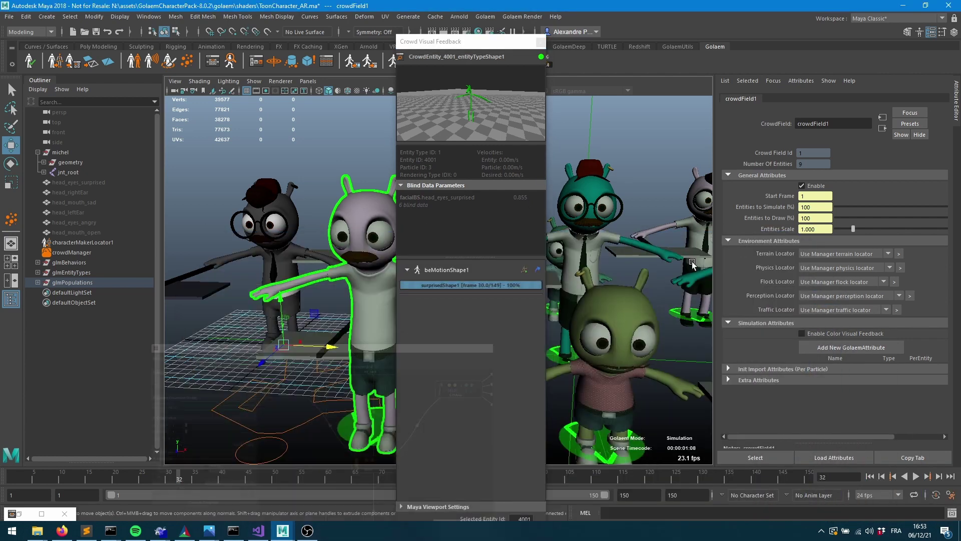
Add a second Motion behavior in parallel with the surprised one, using the Casual_WalkNormal_LeftFoot clip from the Locomotion folder, and review both behaviors' clips
click(212, 62)
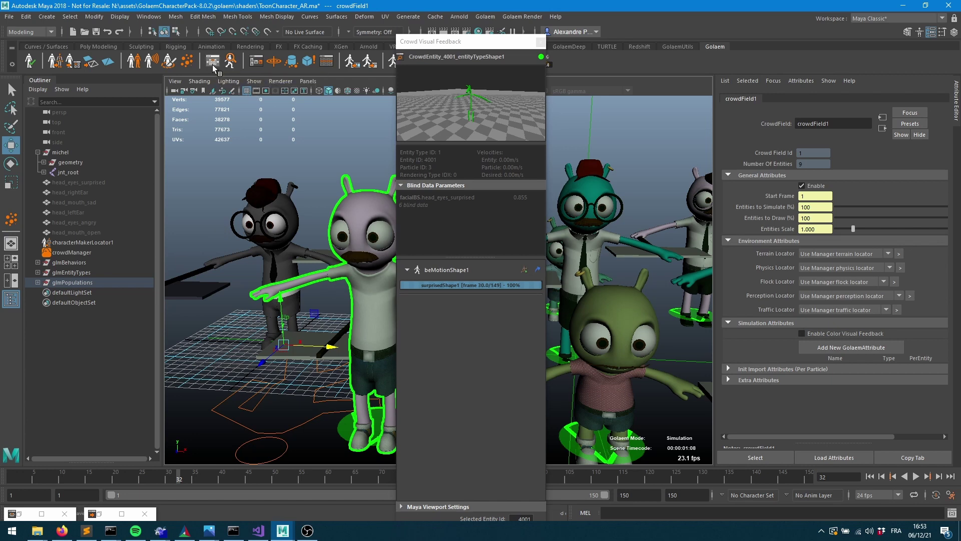
drag(328, 159, 509, 302)
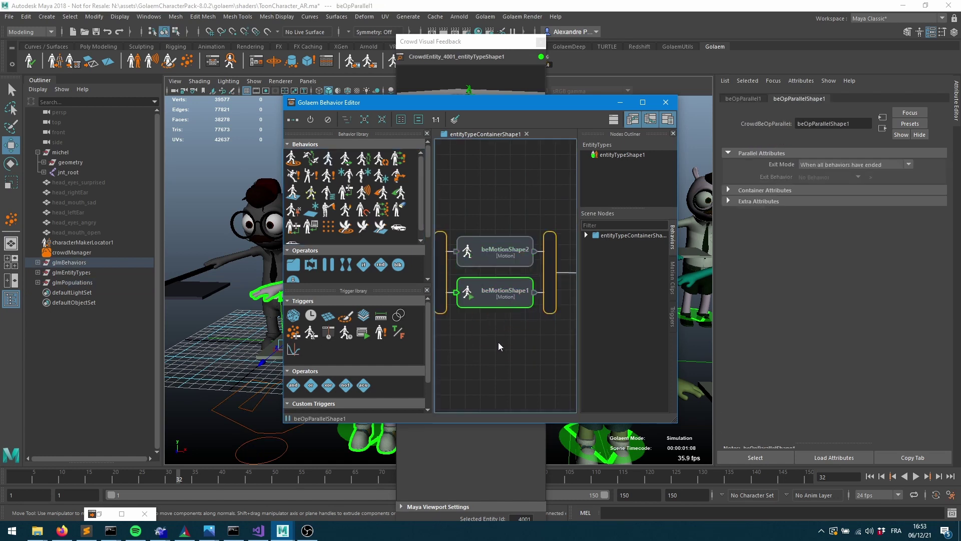
double_click(481, 262)
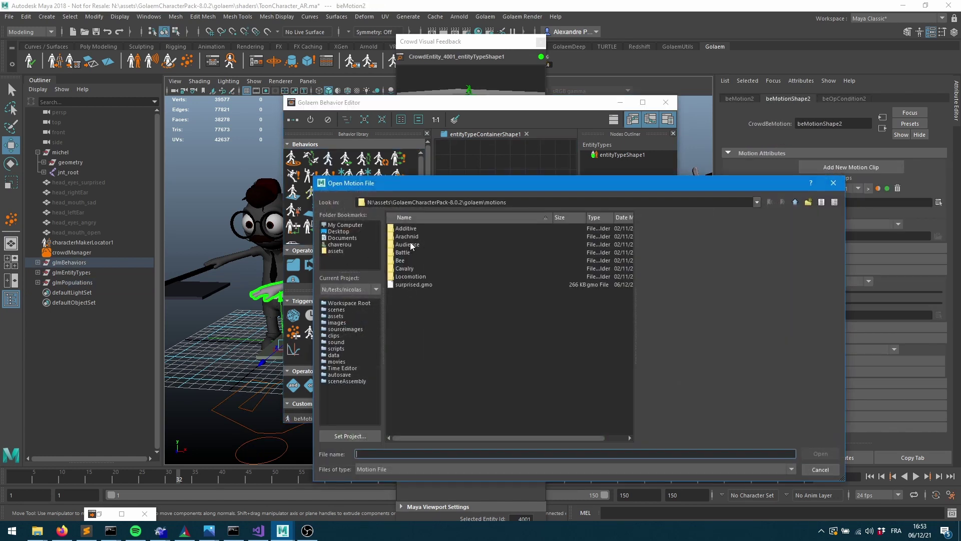
click(410, 277)
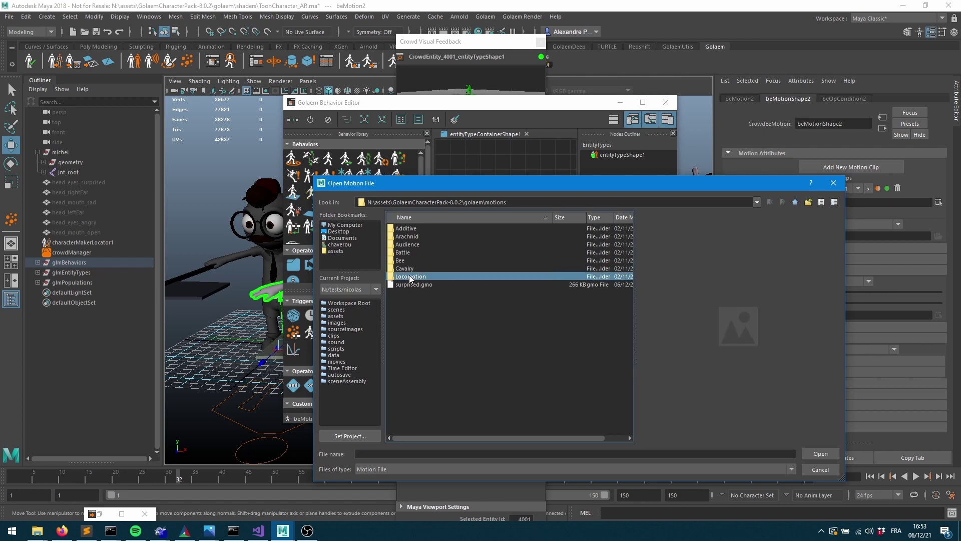
double_click(410, 276)
double_click(432, 284)
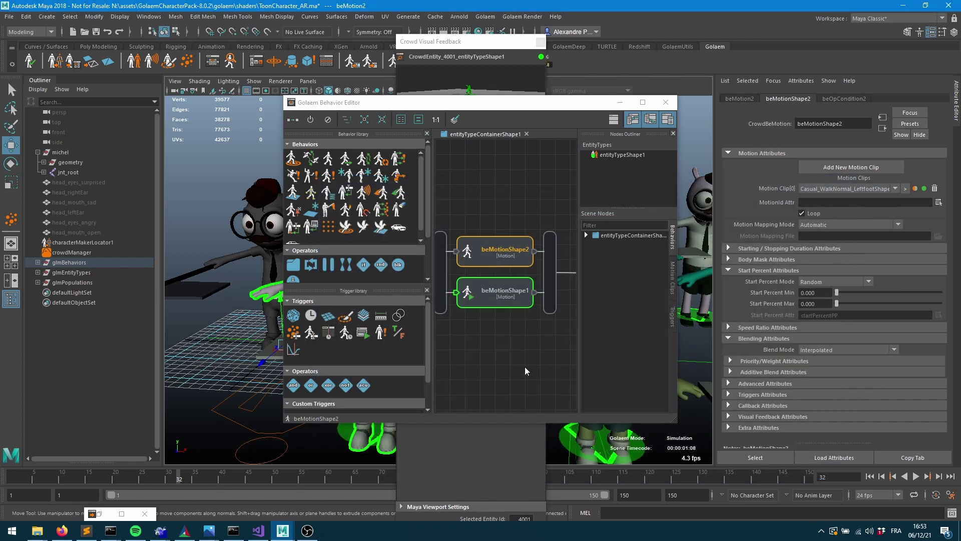
click(489, 263)
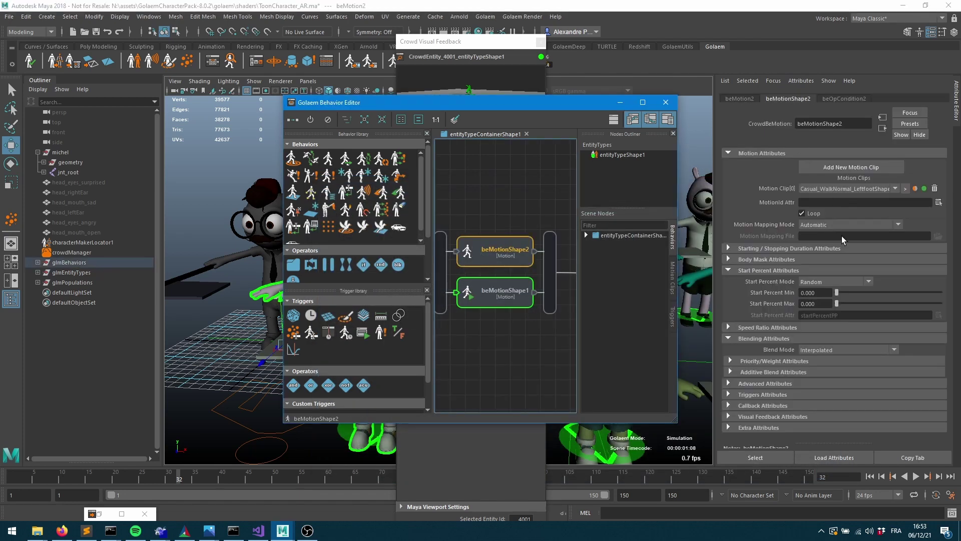
click(486, 300)
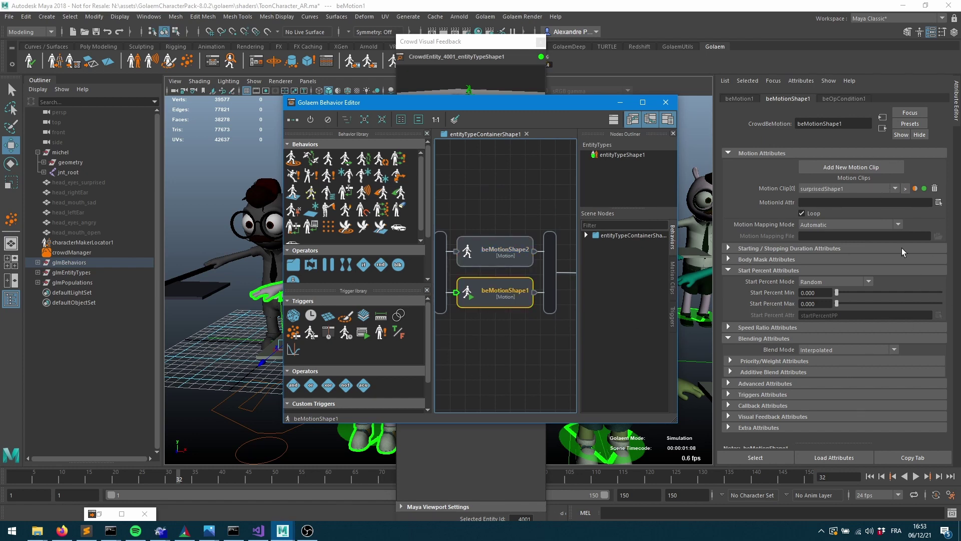
Rewind and play the crowd simulation to about frame 16, checking how the surprised and walking motions combine on the characters
click(620, 102)
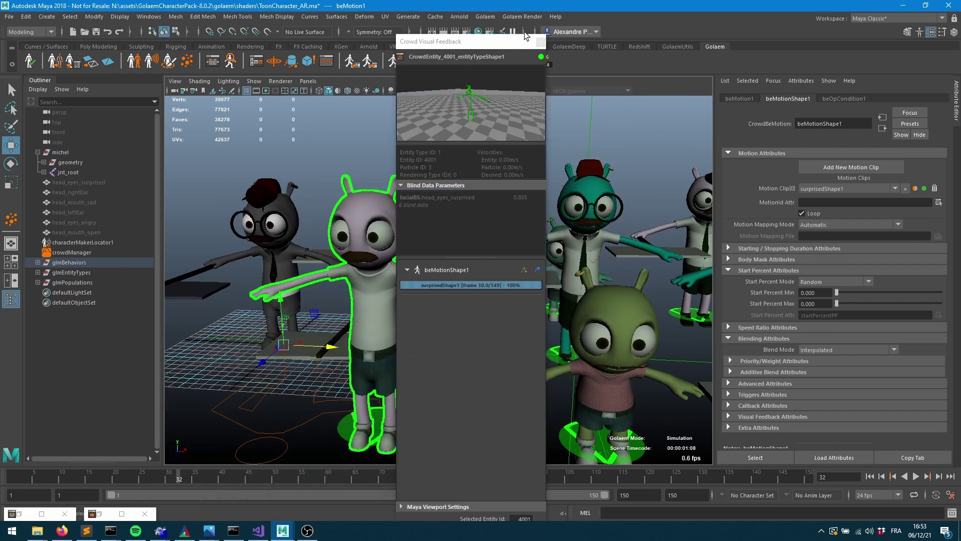
click(540, 41)
click(869, 476)
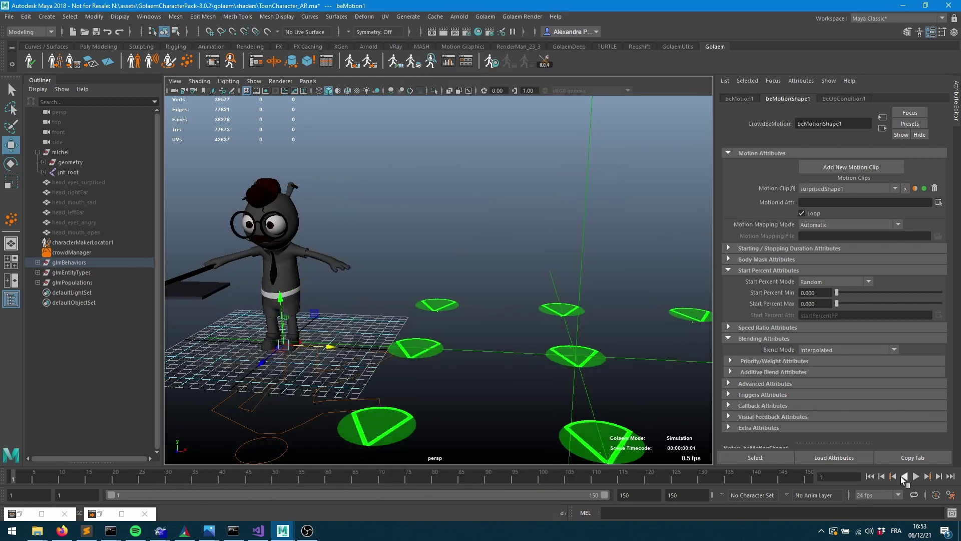
click(915, 476)
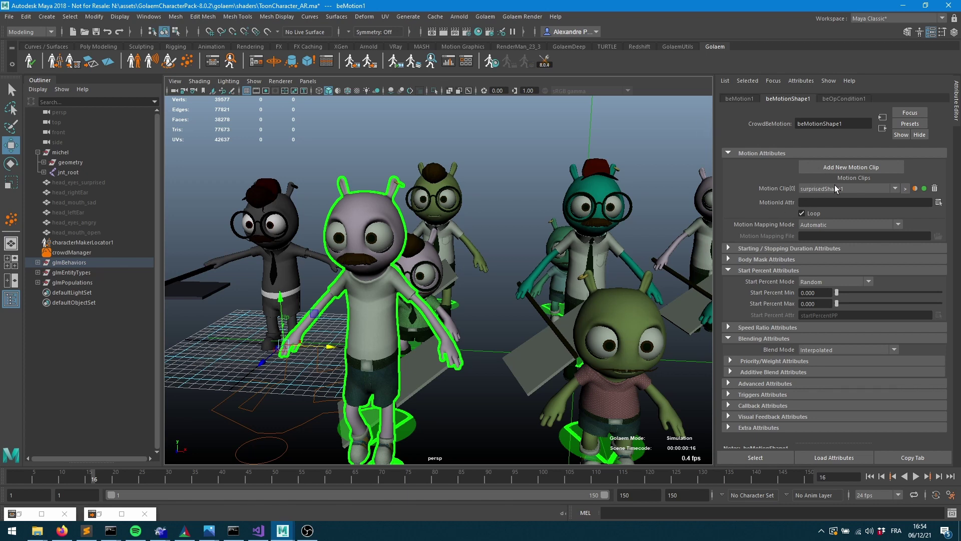
Restrict beMotionShape1's body mask to blend shape groups * and blind data *, clearing its spines, limb channels and effector channels
click(754, 260)
click(810, 279)
key(BackSpace)
key(Tab)
key(BackSpace)
key(Tab)
key(BackSpace)
key(Tab)
key(BackSpace)
key(Tab)
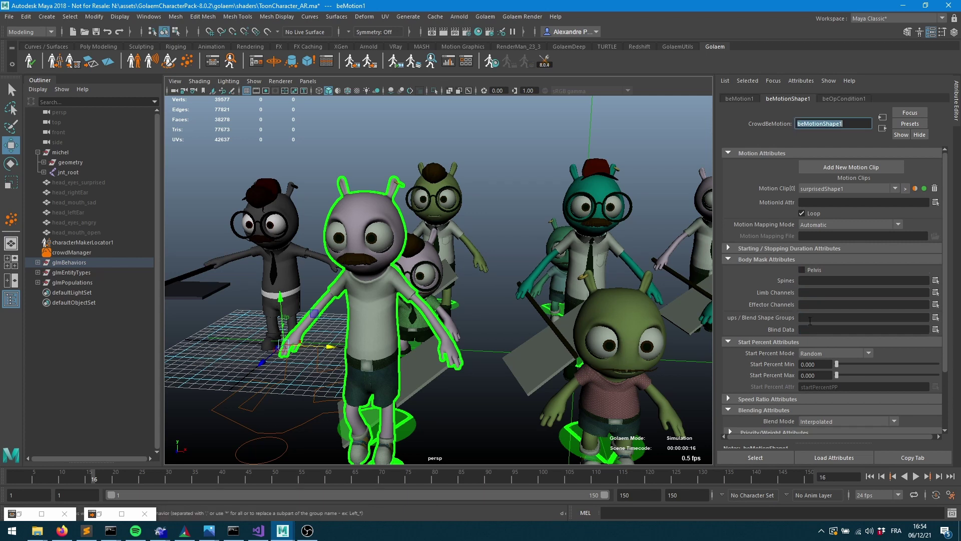
click(813, 319)
text(*)
key(Tab)
key(Tab)
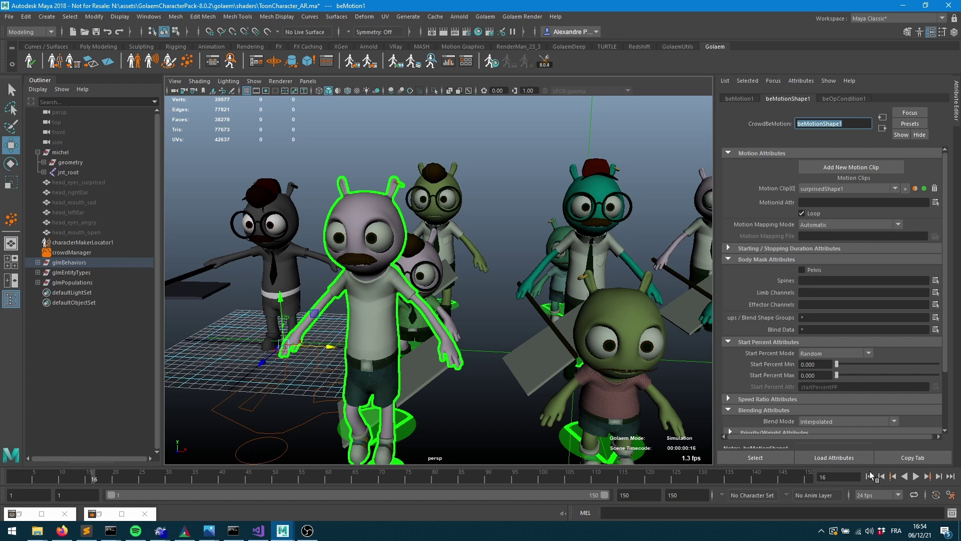
Replay the crowd simulation to about frame 29 and inspect the pink character's motions and blind data in Crowd Visual Feedback
click(870, 476)
click(916, 476)
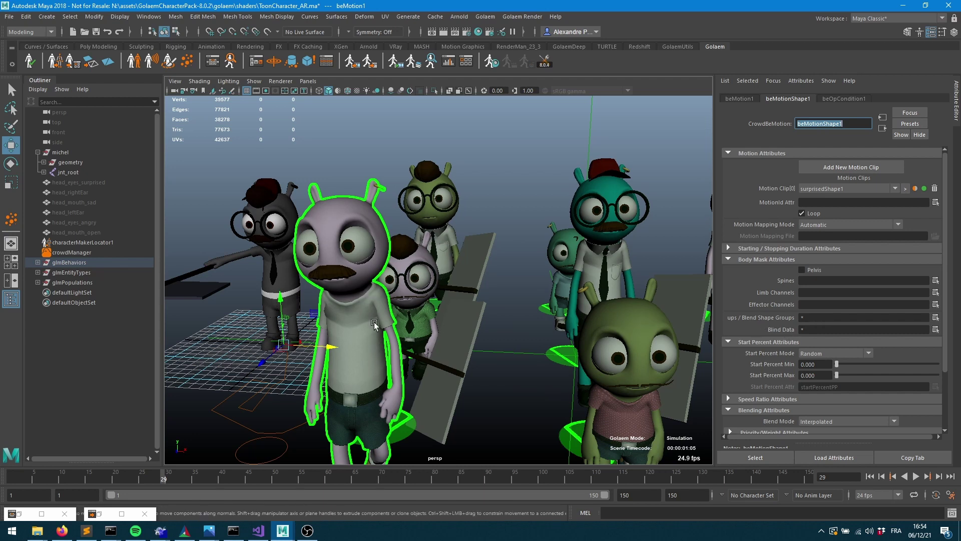
click(375, 340)
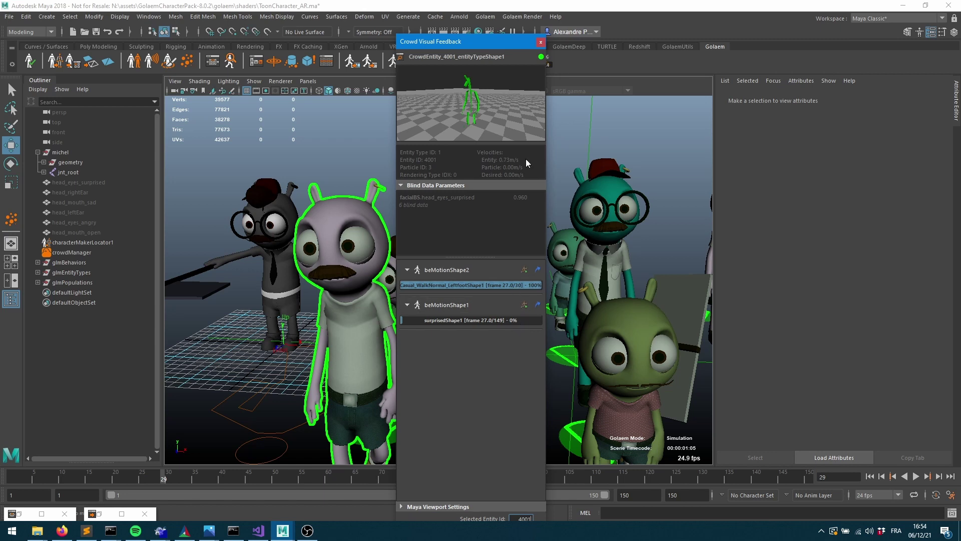
Reopen the Behavior Editor and review the blind data names available for beMotionShape1's body mask
click(213, 62)
click(494, 296)
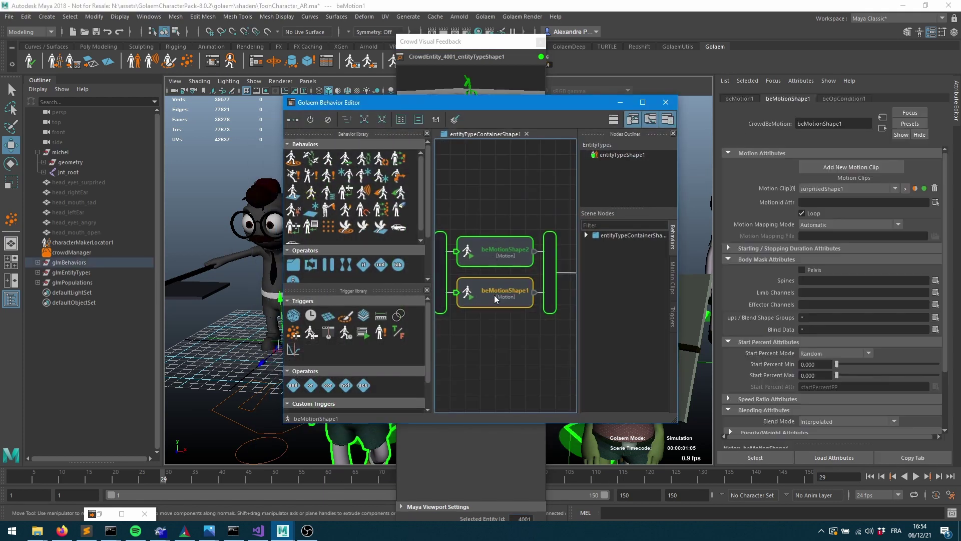
click(935, 330)
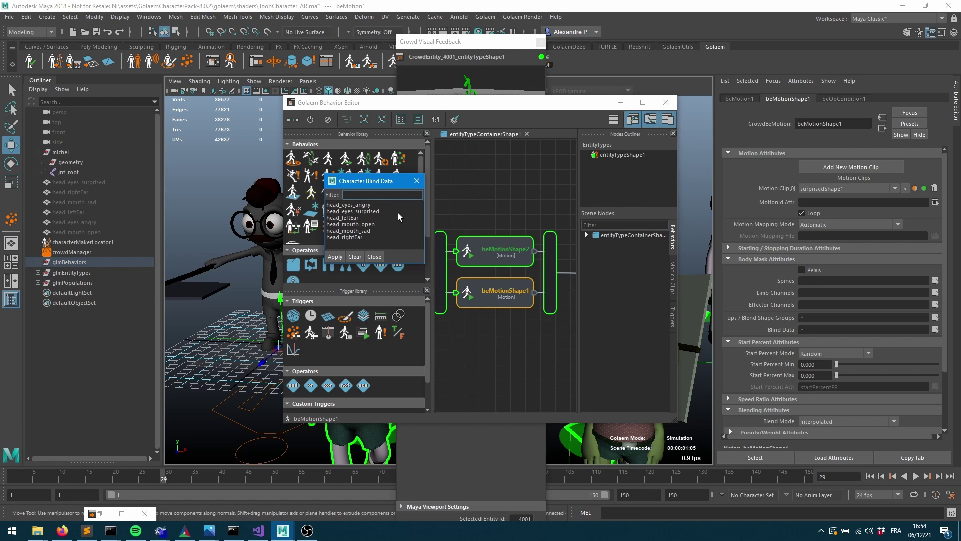
click(375, 256)
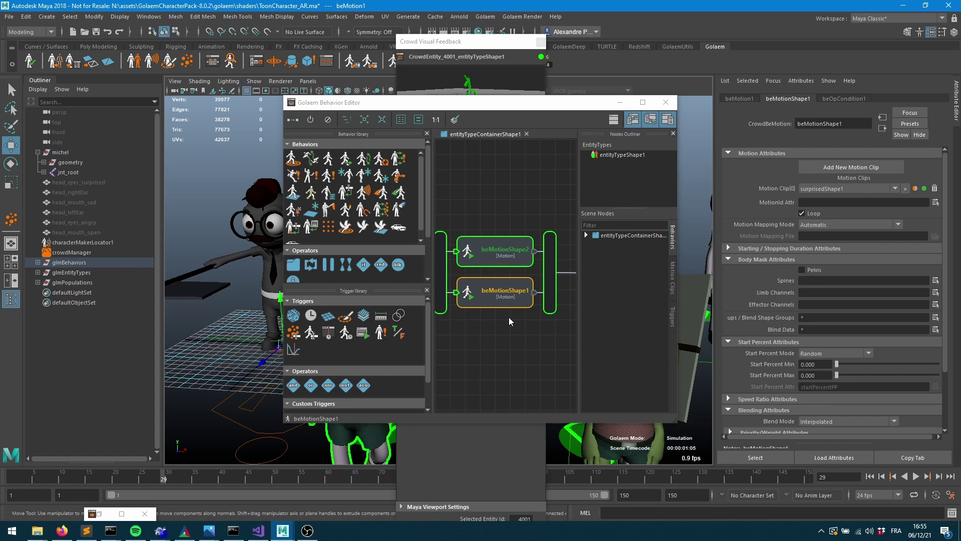
Take beMotionShape1 out of the parallel operator and add a SetBone behavior in parallel with the walking motion
click(802, 213)
drag(480, 301, 487, 387)
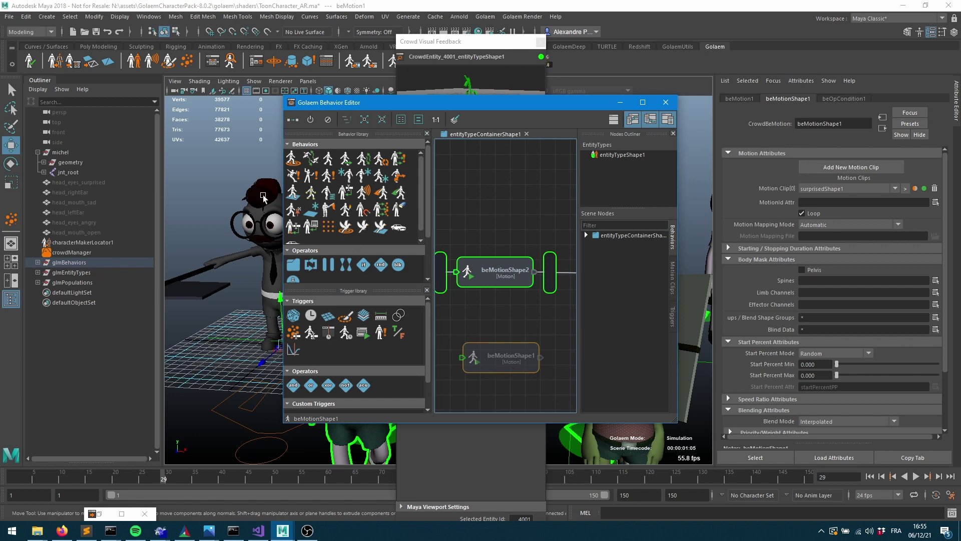
drag(310, 196, 481, 305)
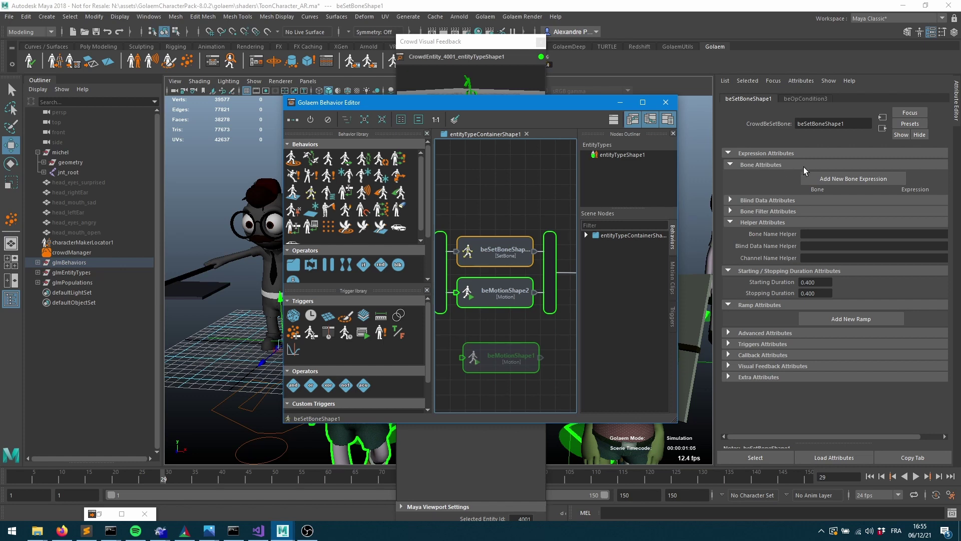
Add a blind data expression to the SetBone behavior and choose head_eyes_surprised in the blind data name helper
click(774, 200)
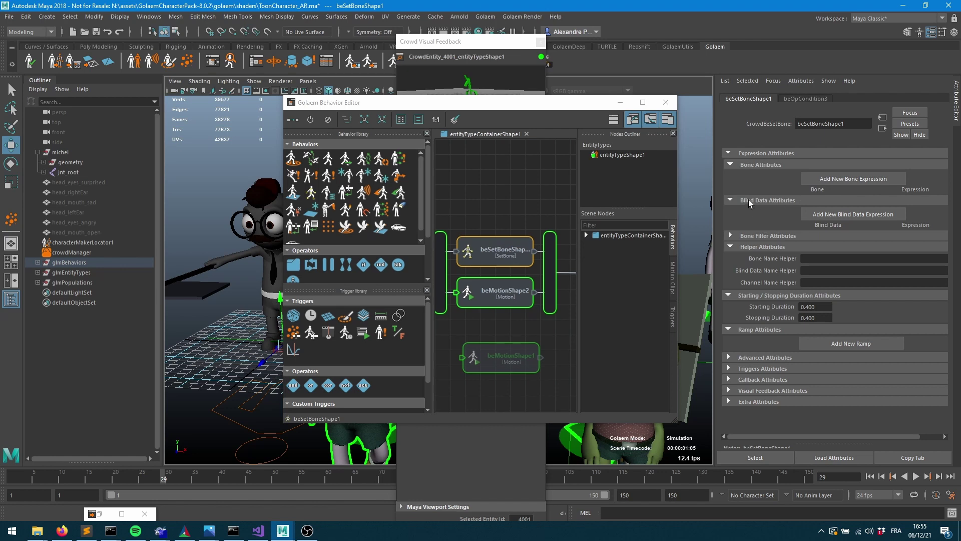
click(833, 215)
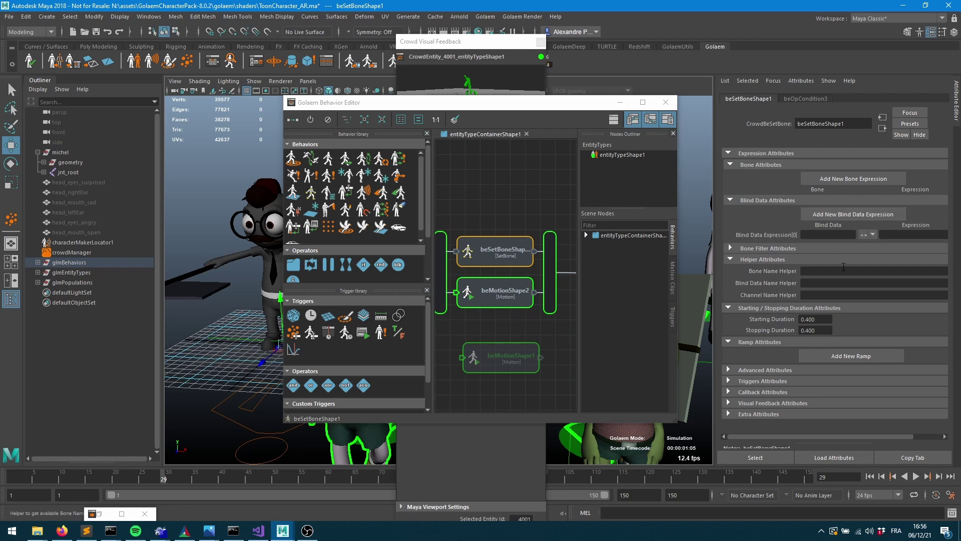
click(826, 235)
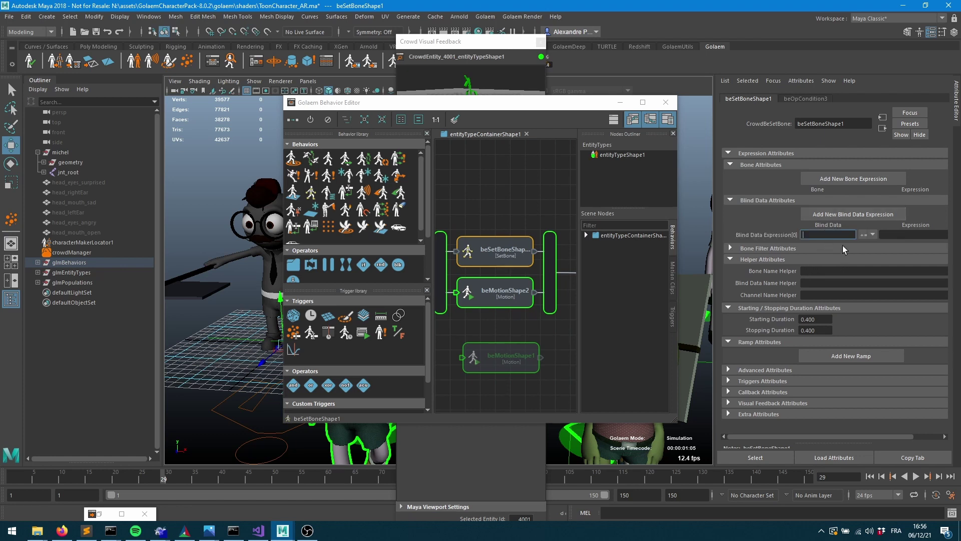
click(894, 232)
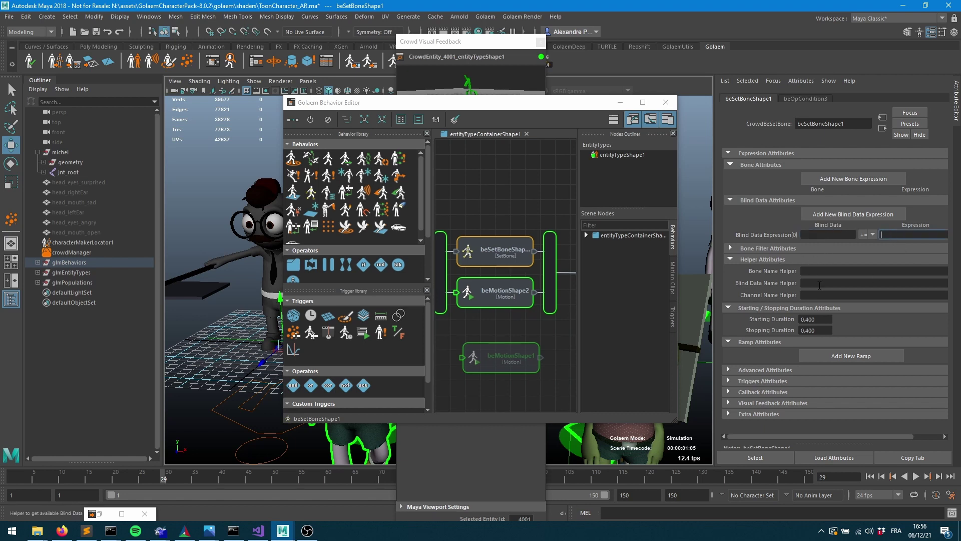
drag(716, 231, 682, 230)
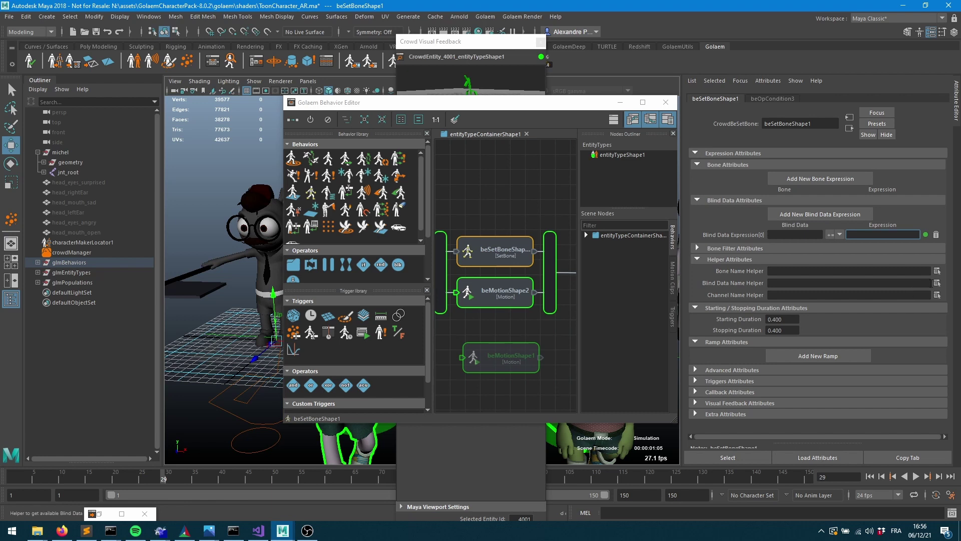
click(937, 283)
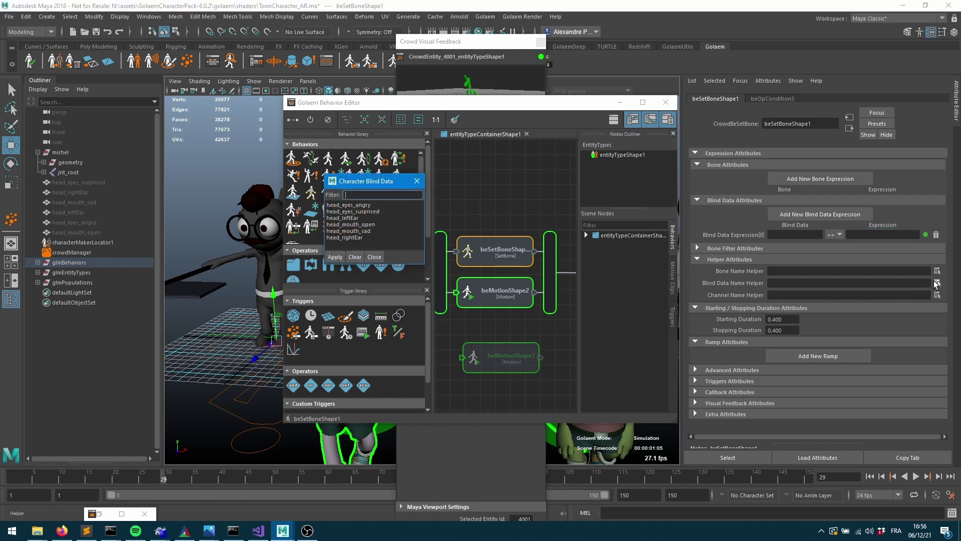
double_click(357, 213)
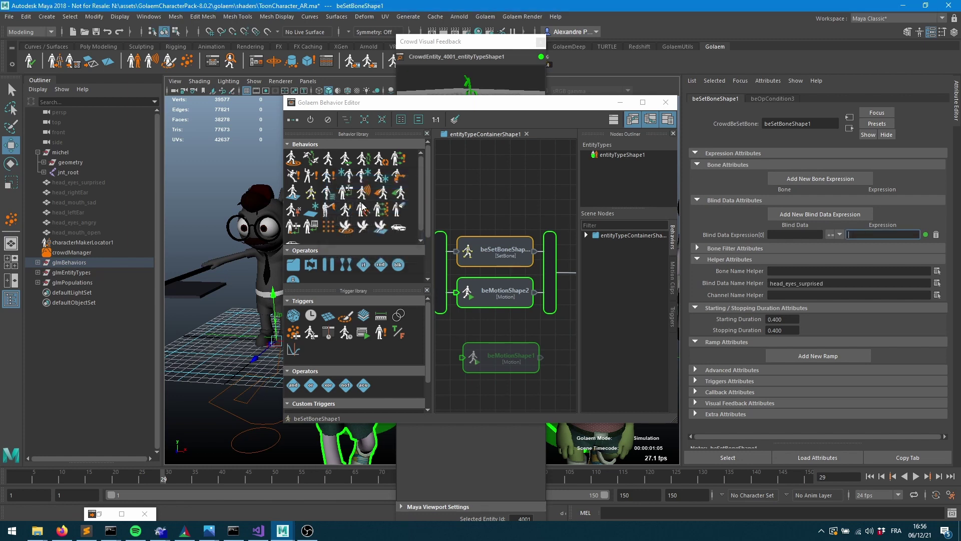
Copy head_eyes_surprised into the blind data expression's target and set its operator to =
double_click(823, 282)
key(ctrl+c)
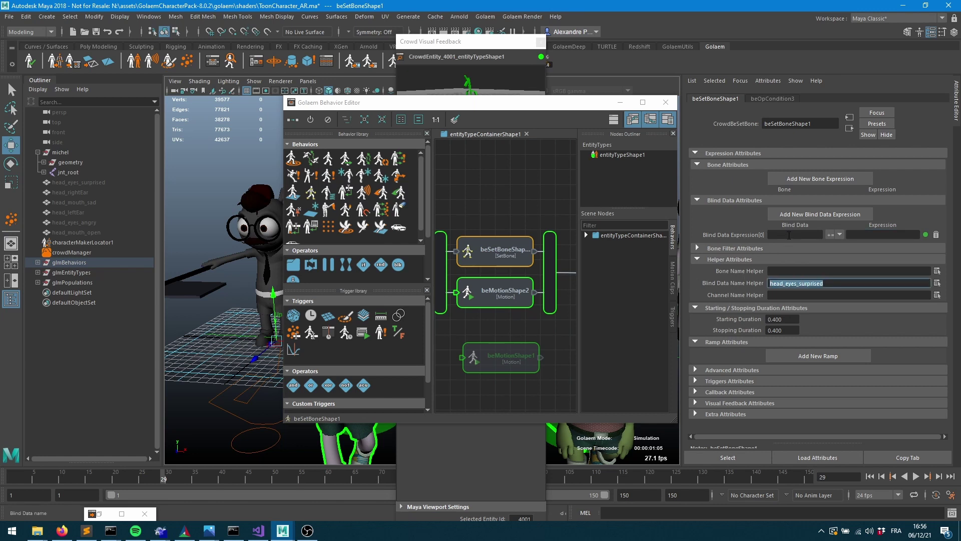
click(789, 235)
key(ctrl+v)
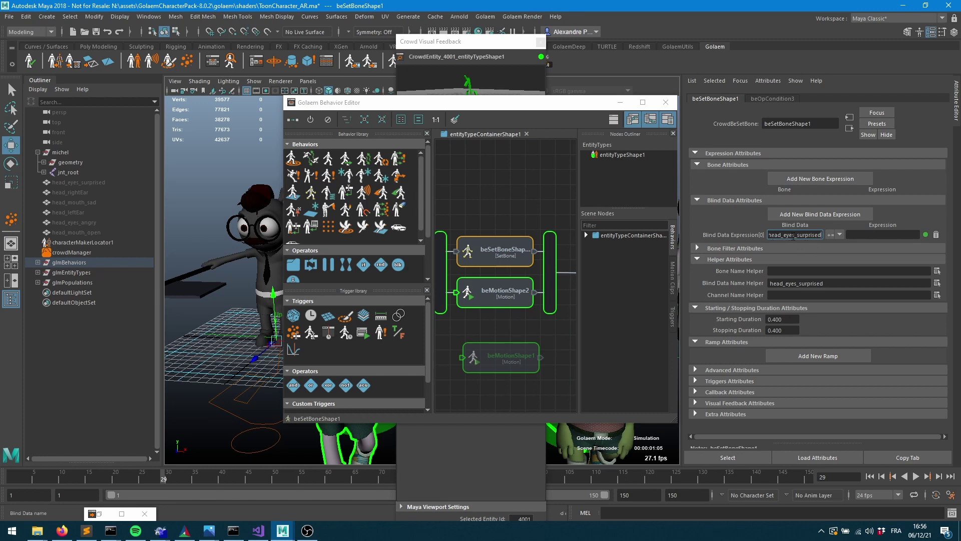
click(834, 234)
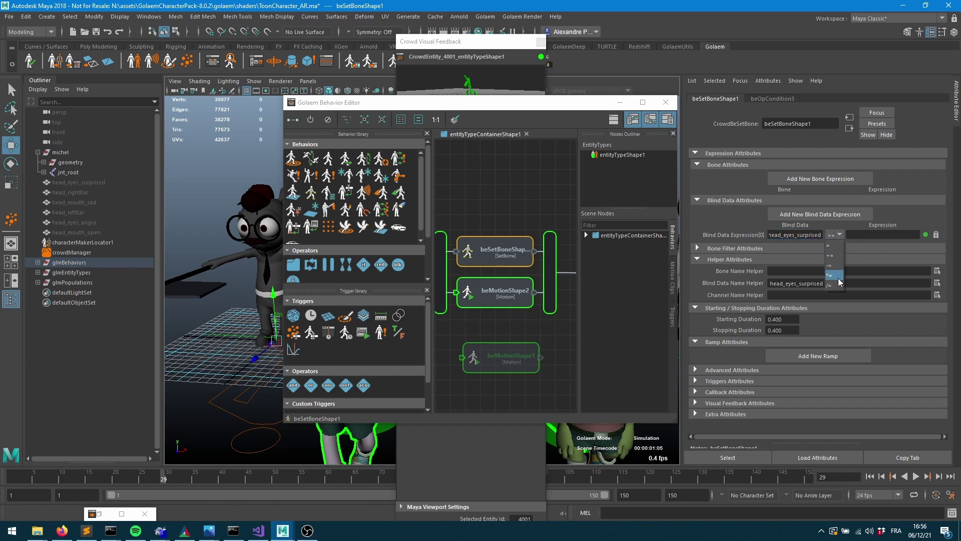
click(837, 245)
click(862, 236)
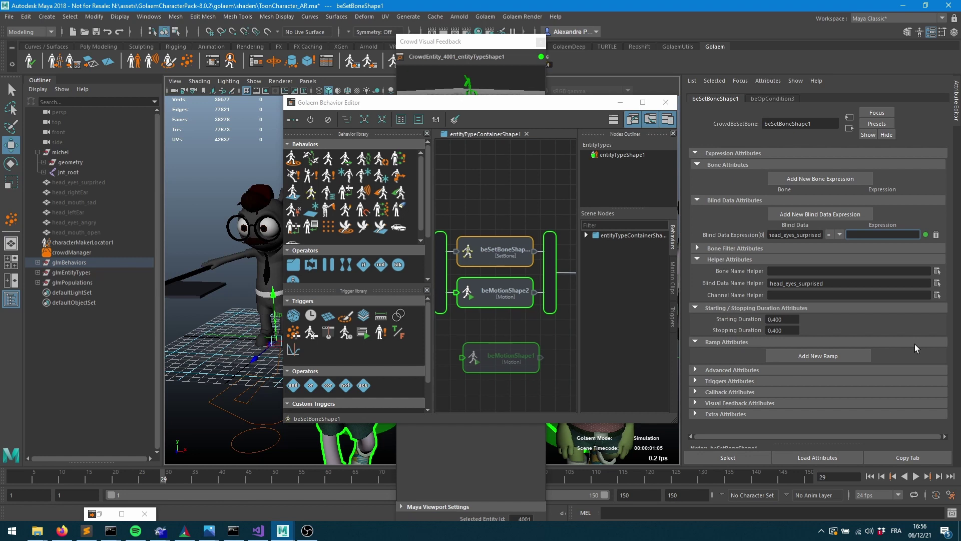
Add a ramp to the SetBone behavior and look over the ramp's attributes before returning to the behavior
click(801, 354)
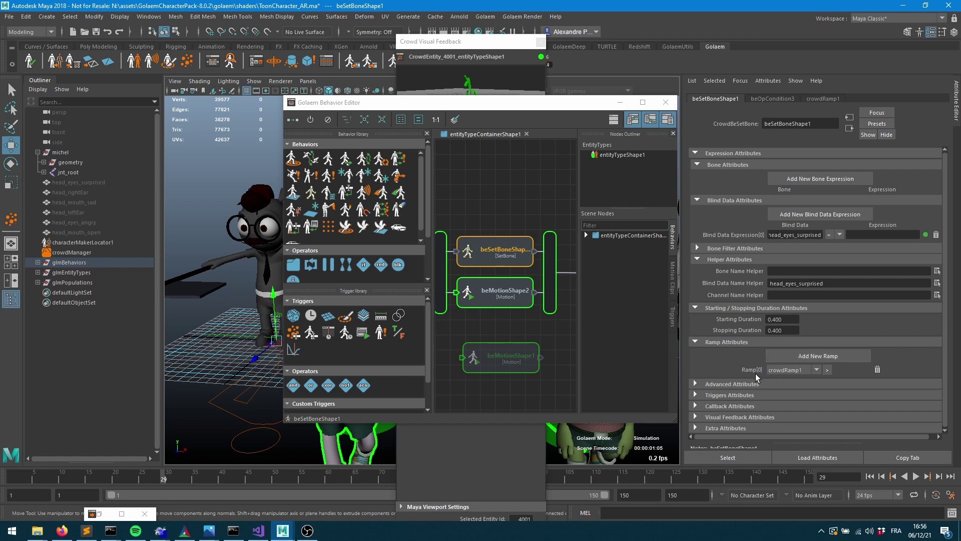
click(830, 371)
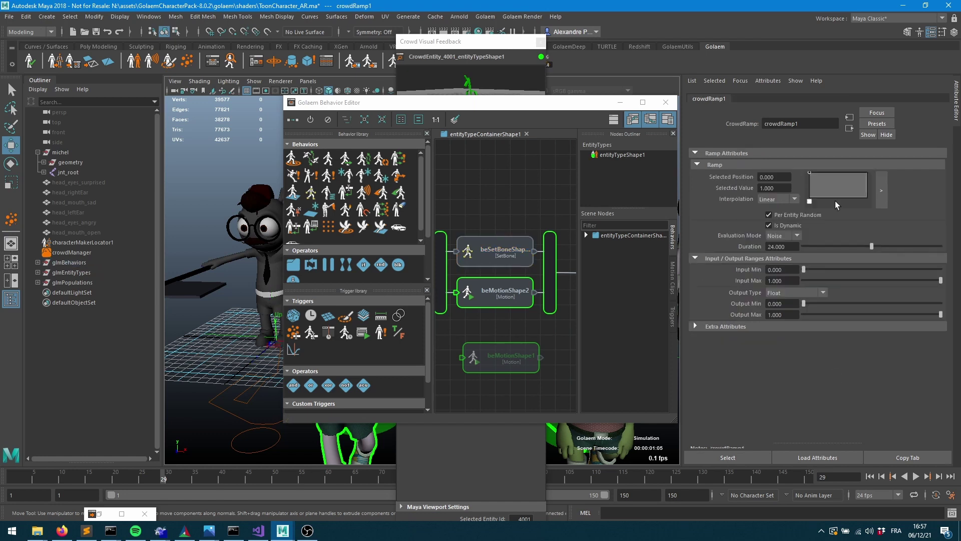
click(497, 328)
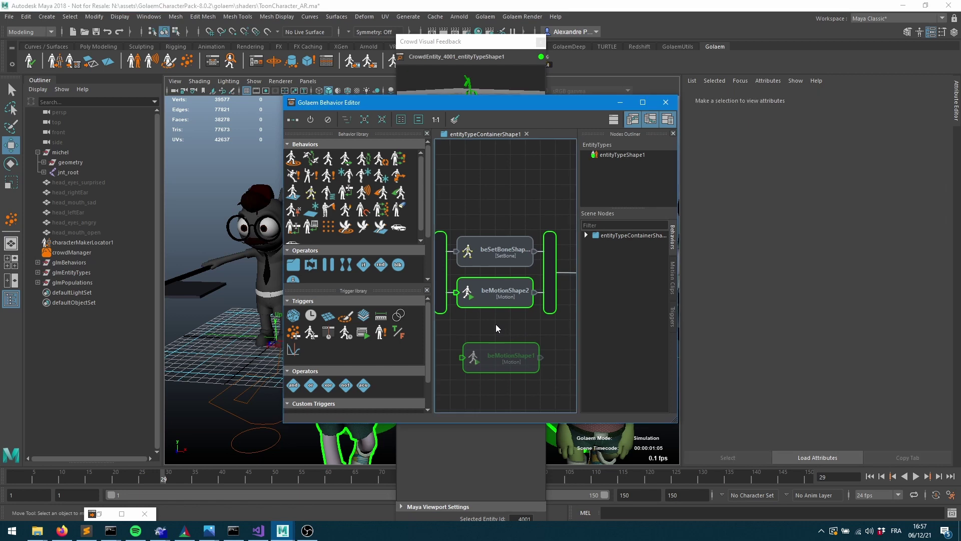
click(482, 260)
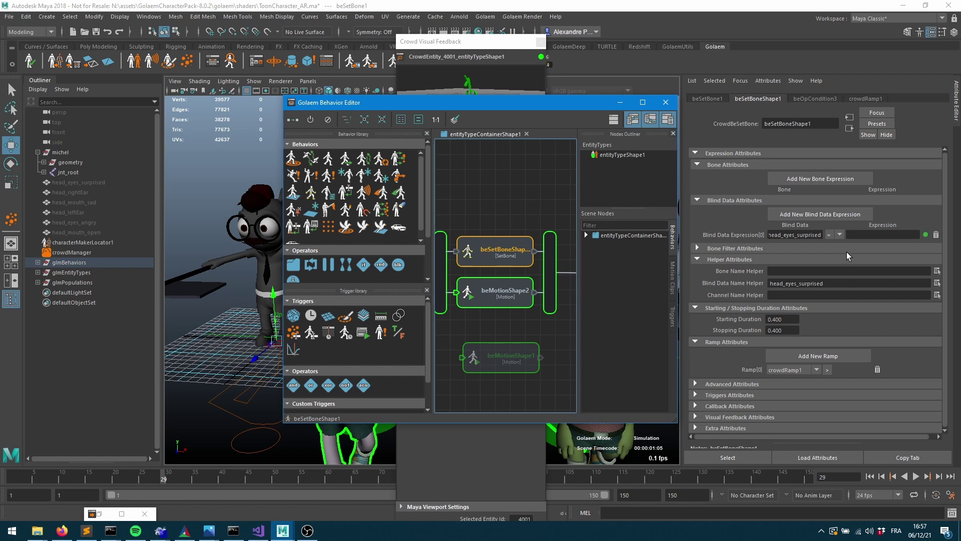
Set the head_eyes_surprised expression to #ramp0#
click(859, 234)
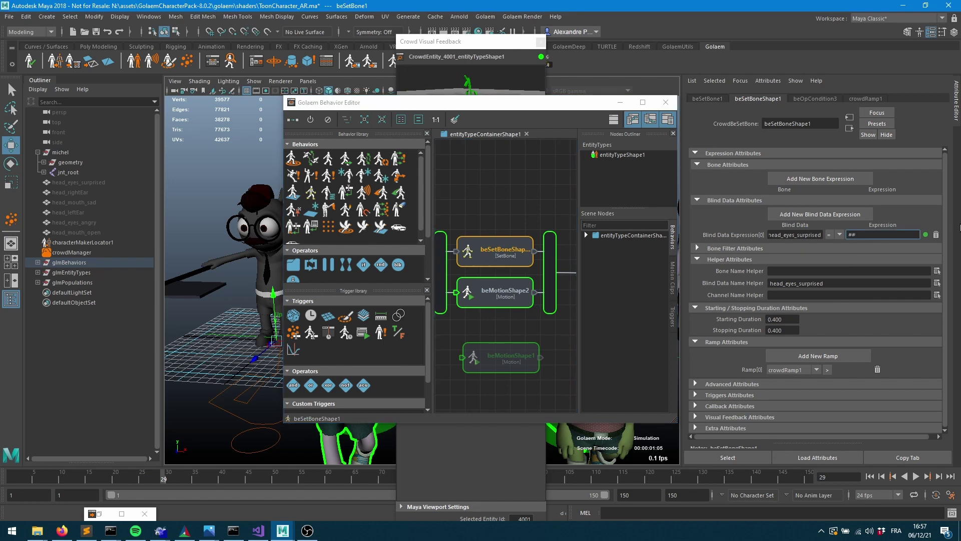
text(ramp0)
triple_click(864, 233)
click(872, 235)
drag(849, 235, 873, 238)
Try adding two more ramps and a second blind data expression, and extend the first expression with + #ramp1#
click(795, 354)
click(795, 353)
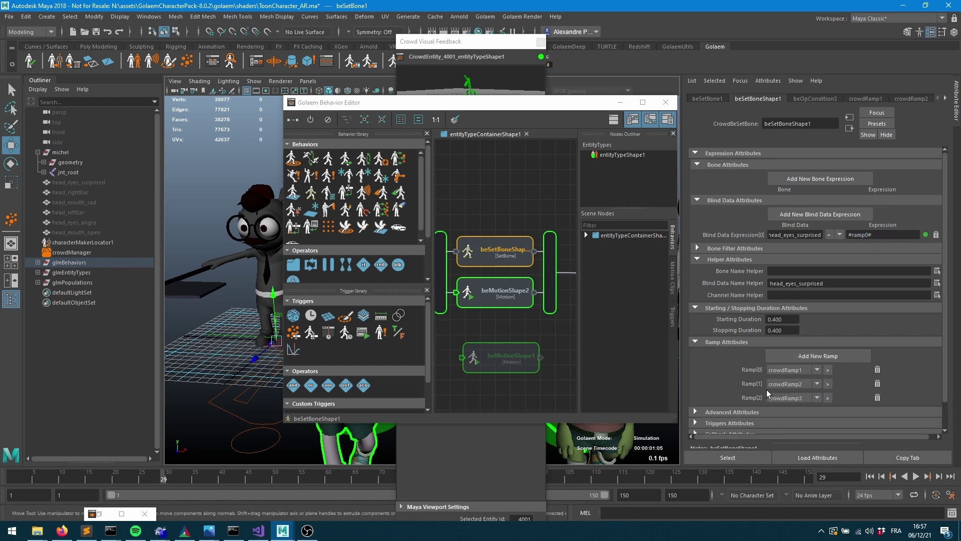
click(839, 218)
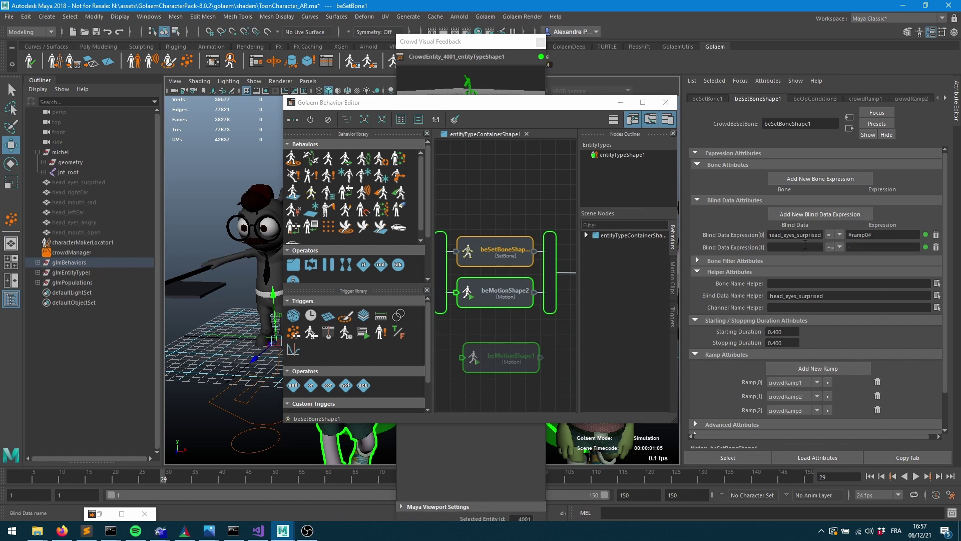
click(882, 235)
text(+)
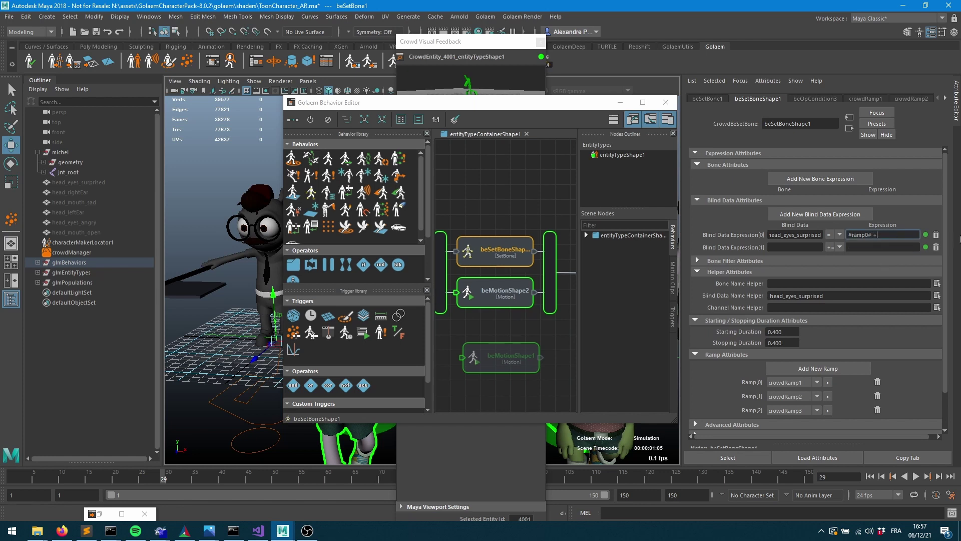
text( #ramp1# @)
Trim the first expression back to #ramp0# and remove the two extra ramps and the second blind data expression
key(BackSpace)
drag(873, 236, 960, 314)
key(BackSpace)
key(Tab)
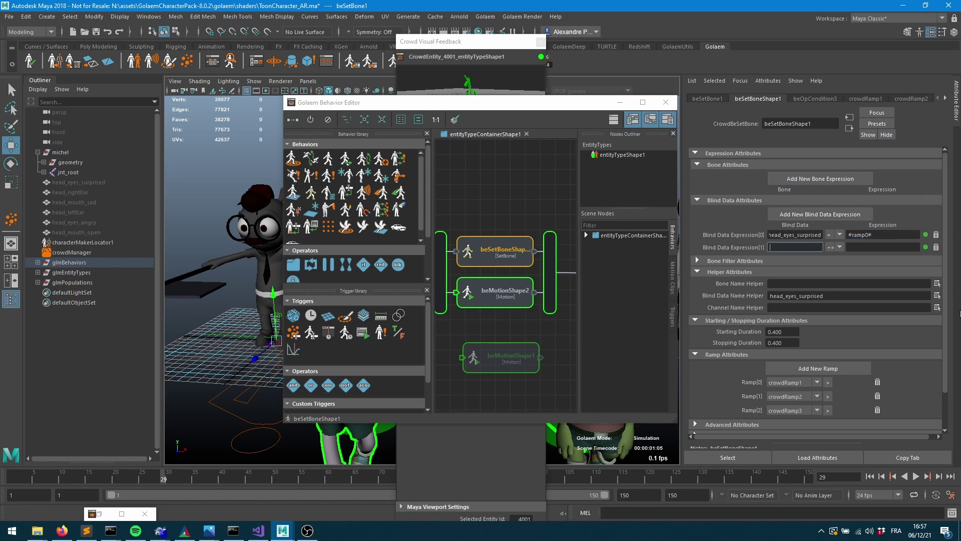
click(878, 396)
click(877, 396)
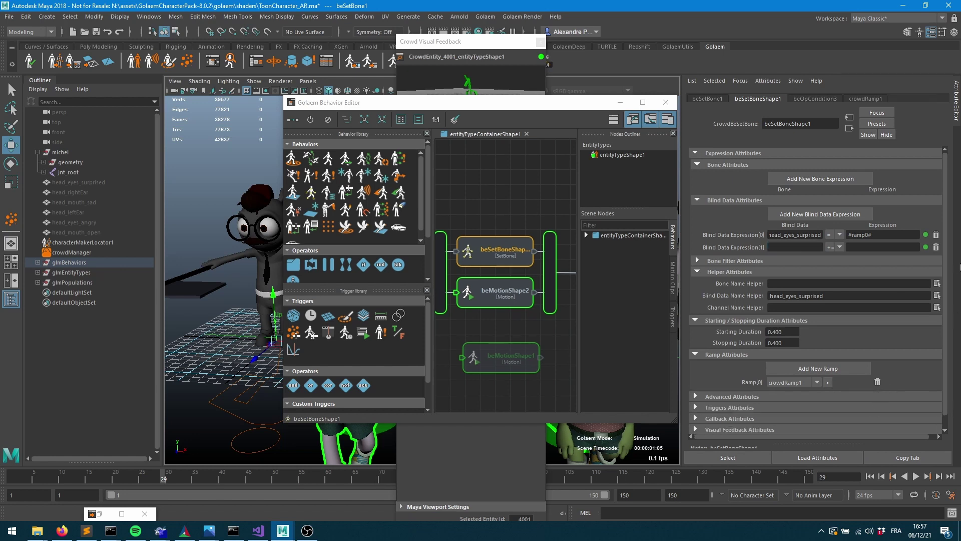
click(937, 247)
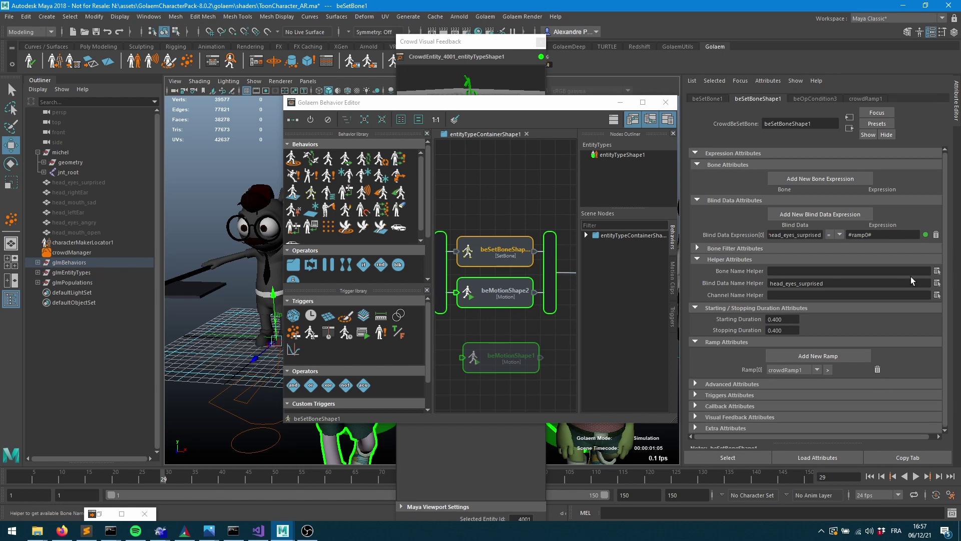
Shape the SetBone ramp as a linear rise from 0 to 1 and turn off Is Dynamic
click(828, 370)
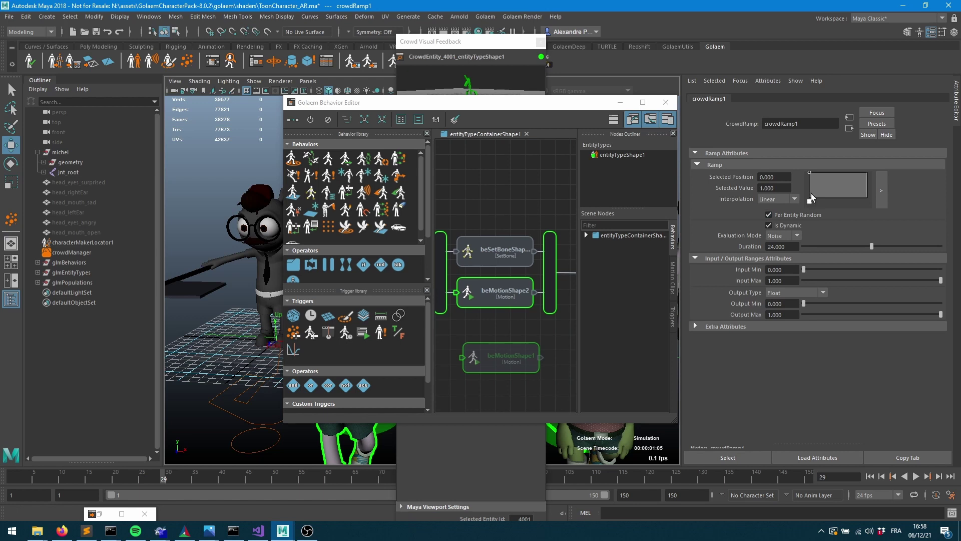
mouse_move(810, 173)
mouse_down()
mouse_move(810, 200)
mouse_move(835, 179)
mouse_move(870, 172)
mouse_move(809, 200)
mouse_move(867, 173)
mouse_up()
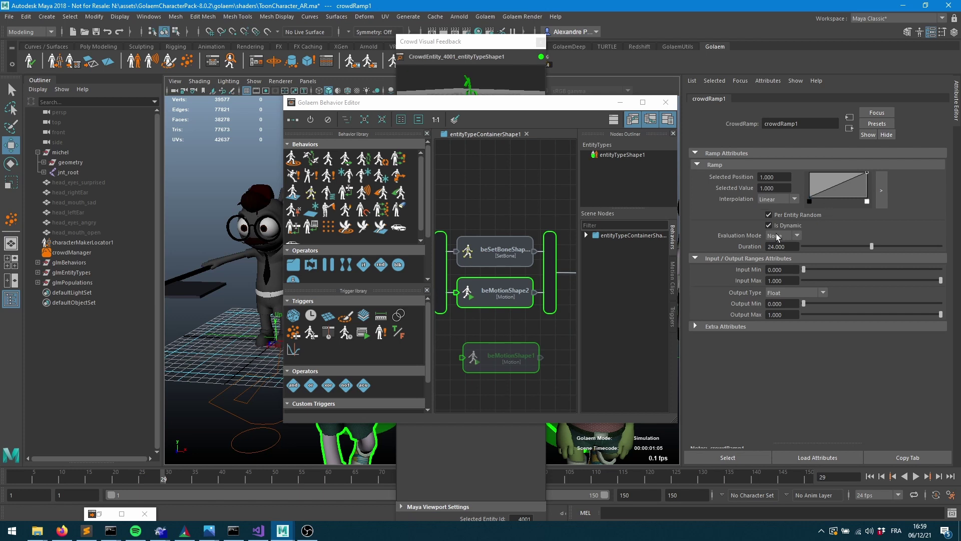
click(781, 236)
click(780, 257)
click(784, 235)
click(779, 250)
click(769, 225)
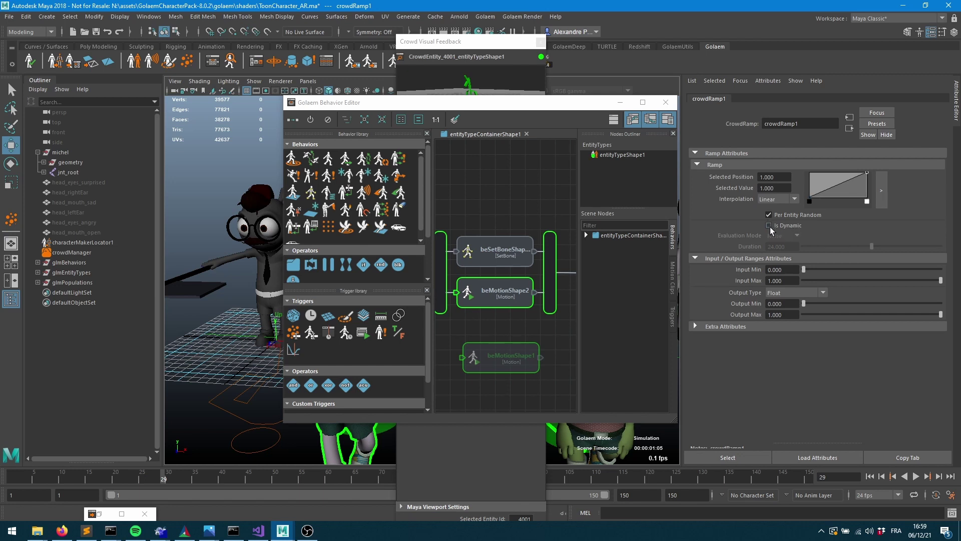
Clear the Behavior Editor and feedback window off the characters and run the simulation from the first frame
click(620, 102)
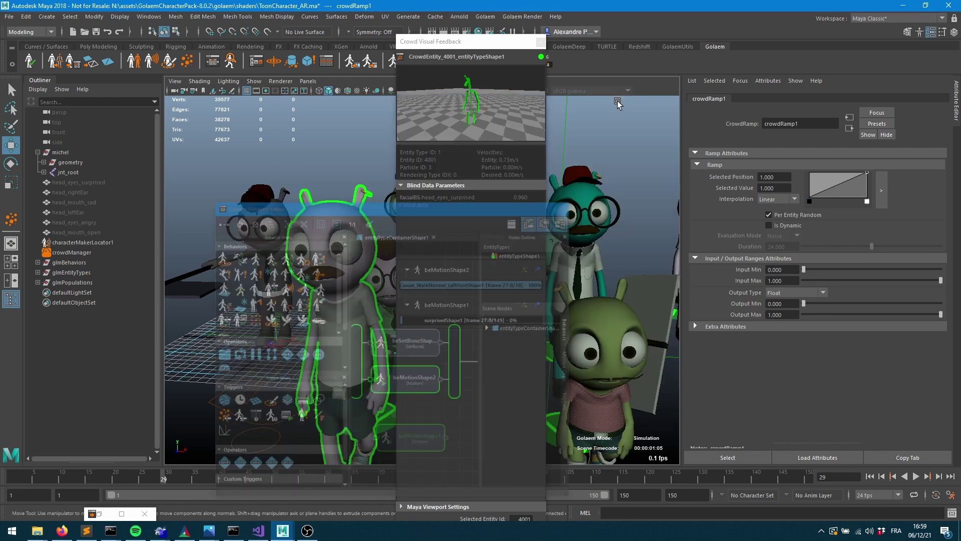
drag(504, 46, 100, 130)
click(870, 477)
click(920, 477)
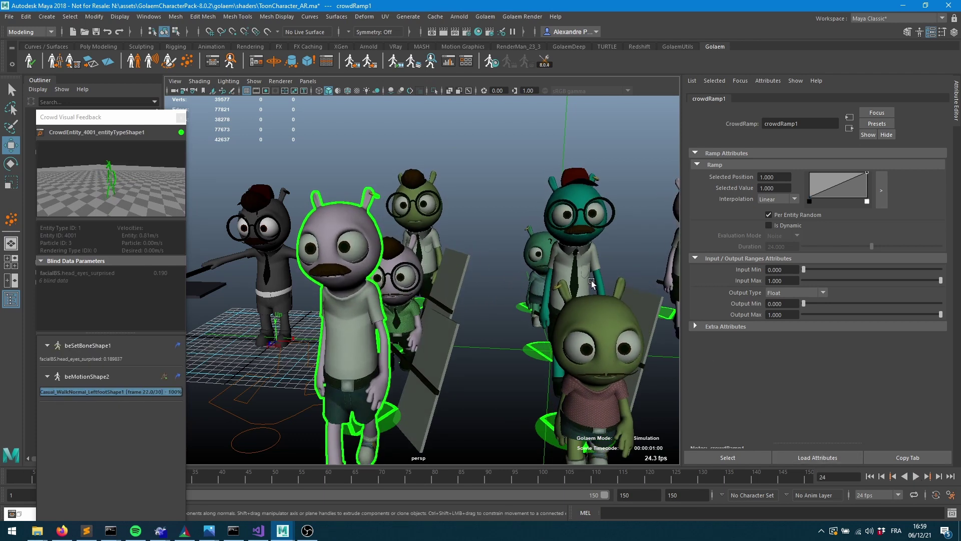
Select the crowd characters one after another and compare their head_eyes_surprised values in the visual feedback
alt+middle_drag(601, 280, 304, 243)
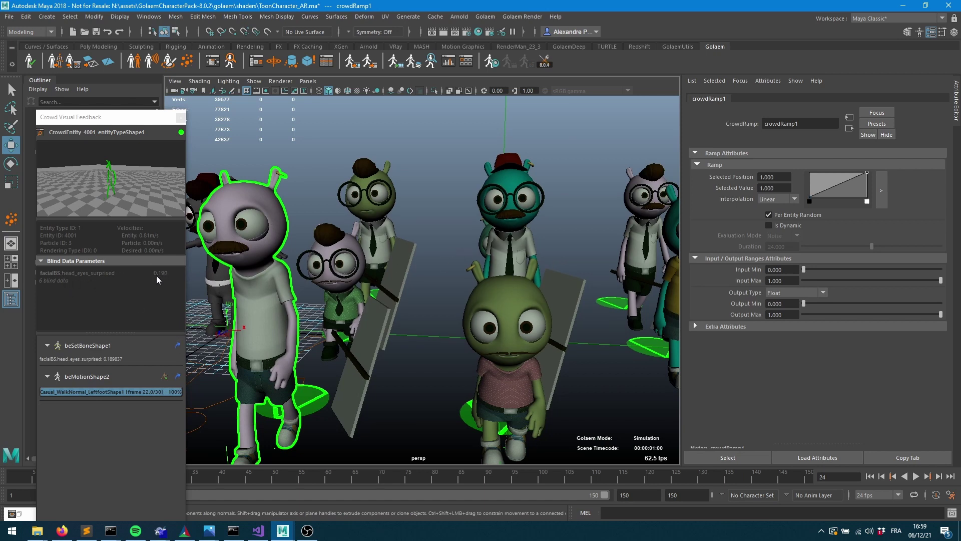
click(498, 289)
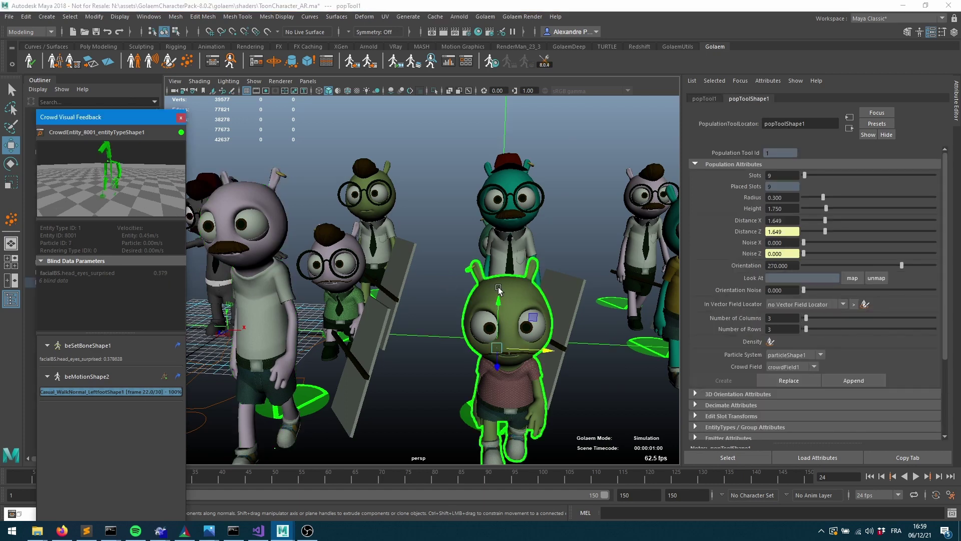
click(512, 176)
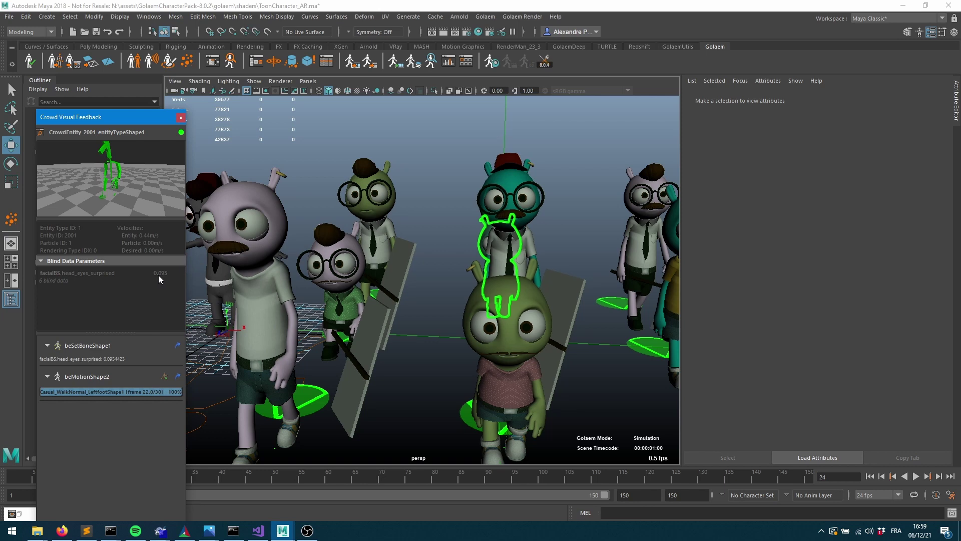
click(650, 183)
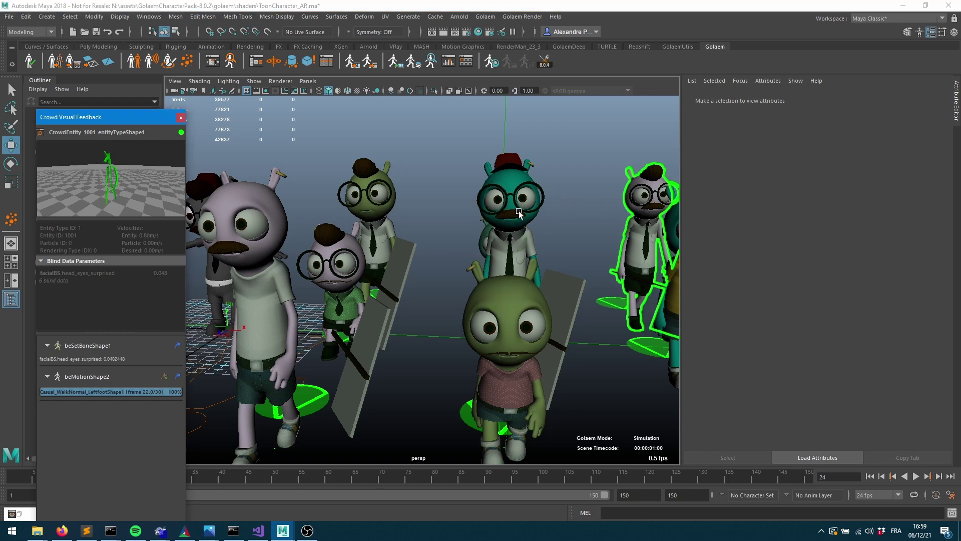
click(376, 184)
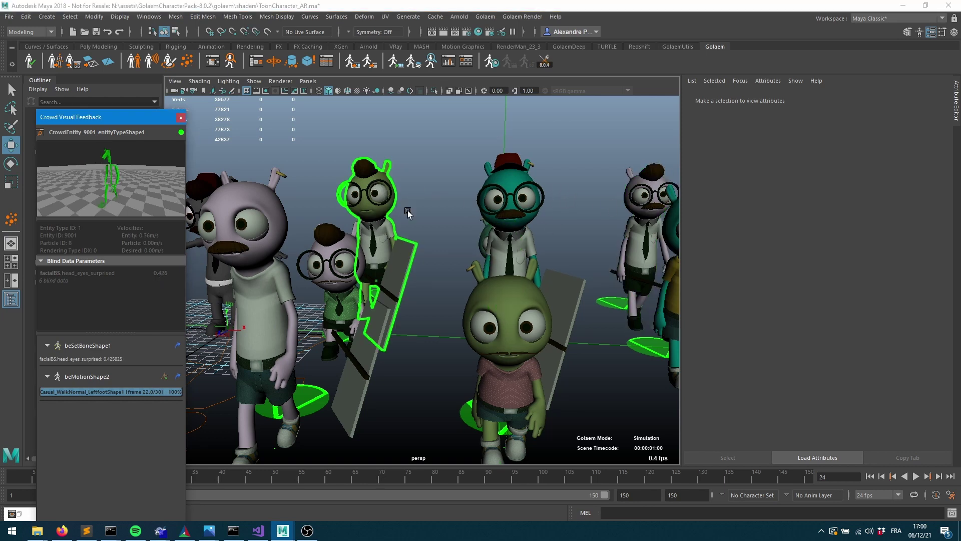
alt+middle_drag(591, 236, 471, 254)
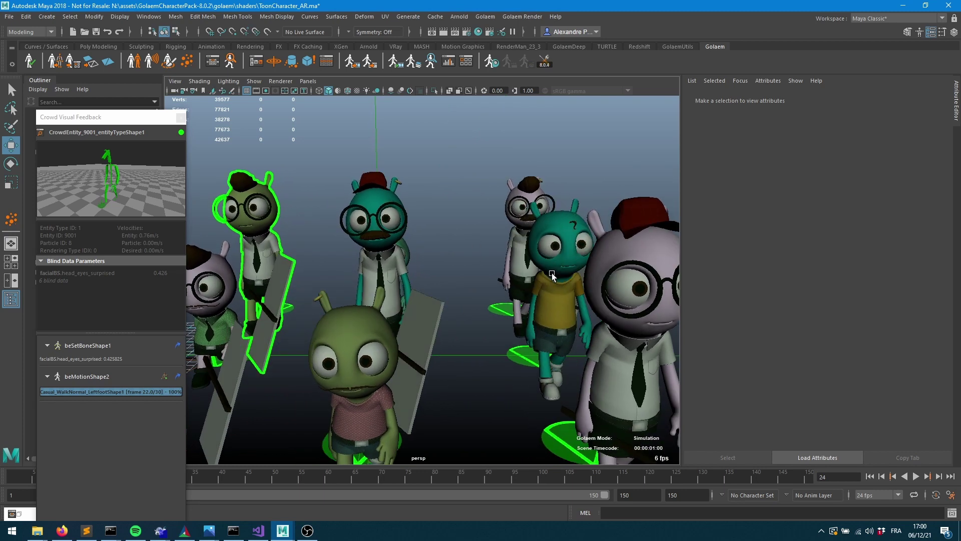
click(562, 228)
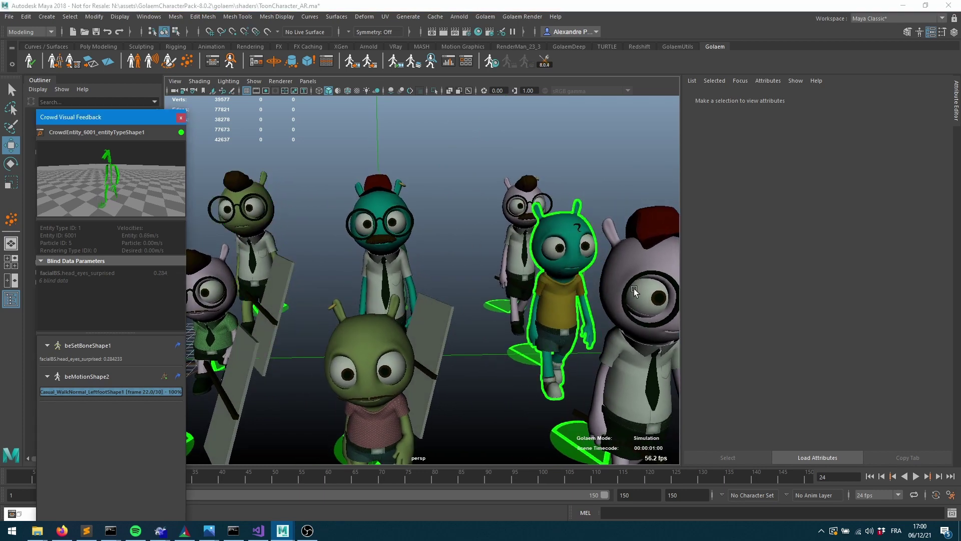
click(637, 265)
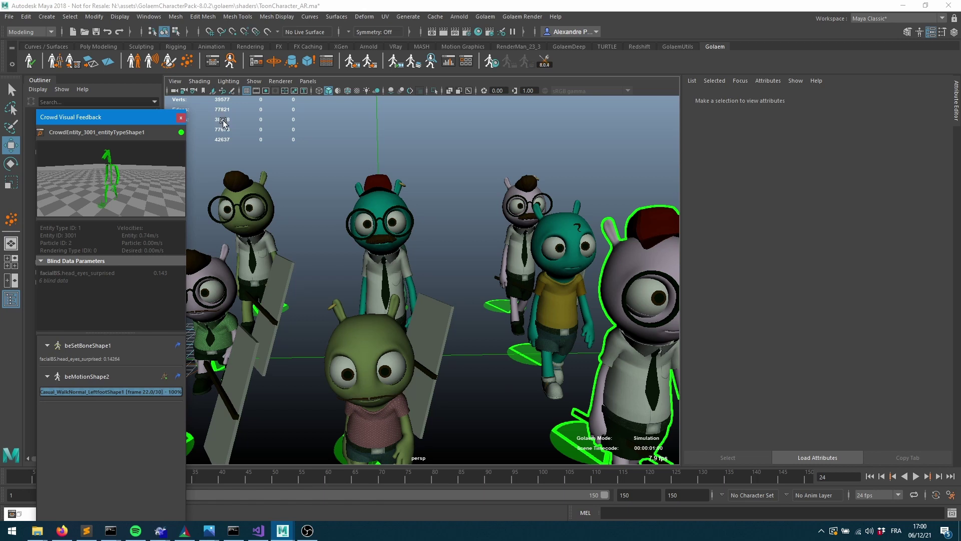
Make the SetBone behavior's ramp dynamic again and set its evaluation mode to Loop
click(213, 63)
click(485, 299)
click(485, 262)
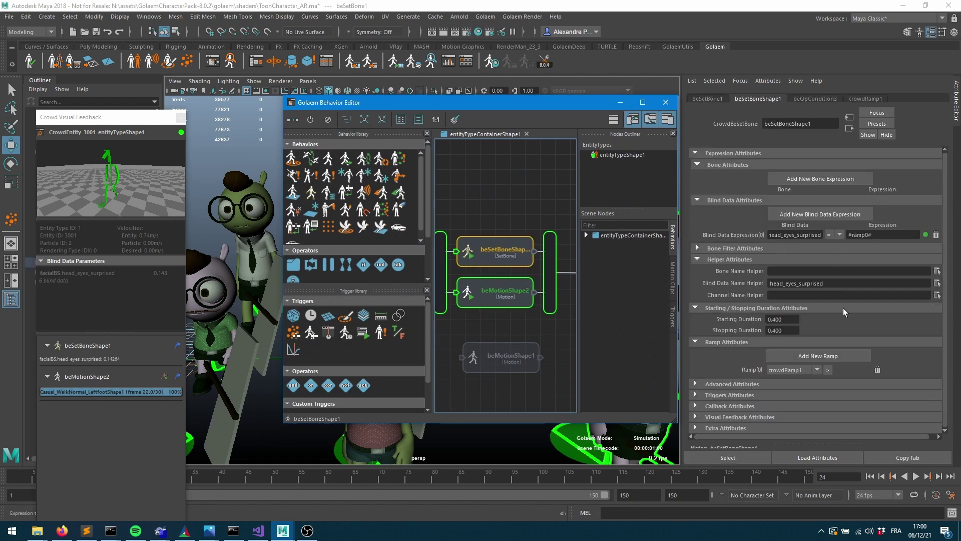
click(828, 370)
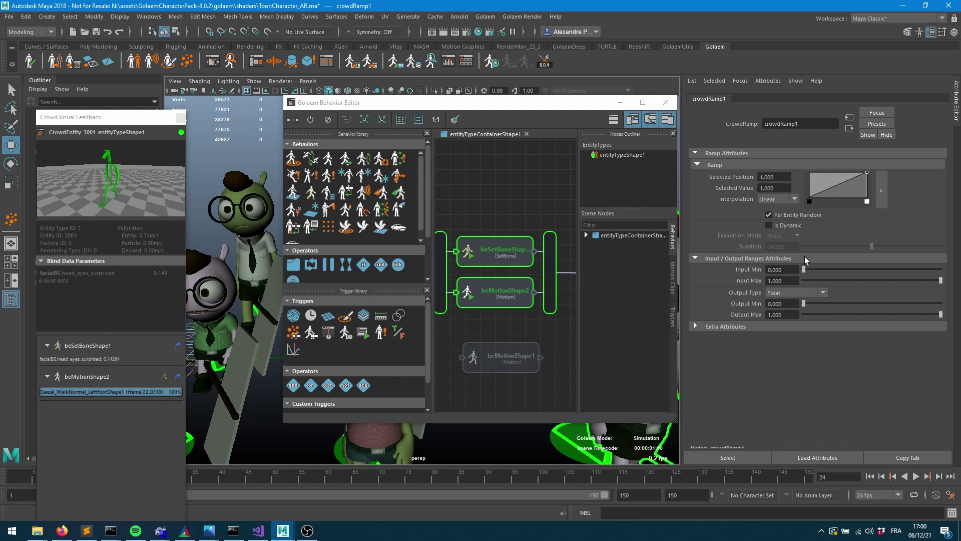
click(774, 227)
click(781, 236)
click(779, 256)
click(620, 103)
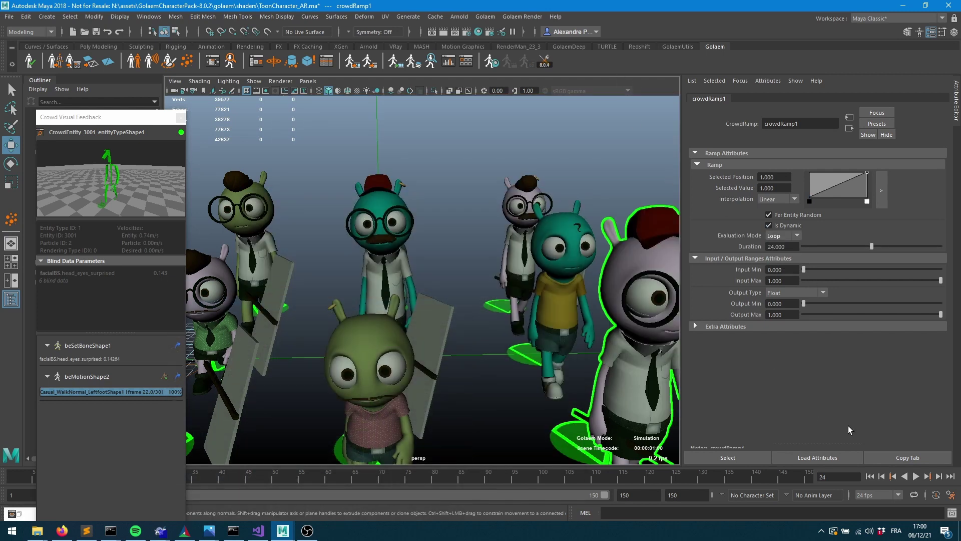
Play the simulation from the first frame, pausing at intervals to examine how each character's surprised expression changes
click(870, 477)
click(917, 477)
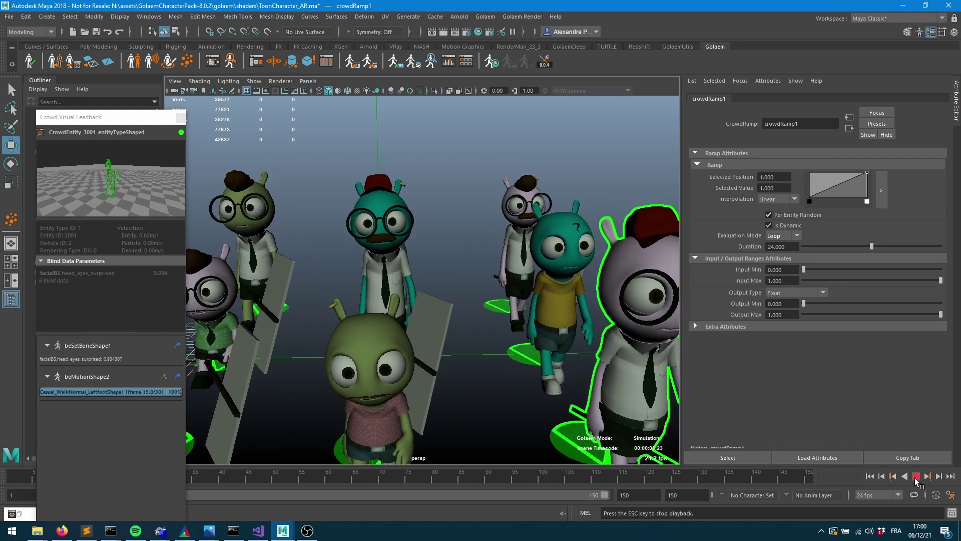
key(Escape)
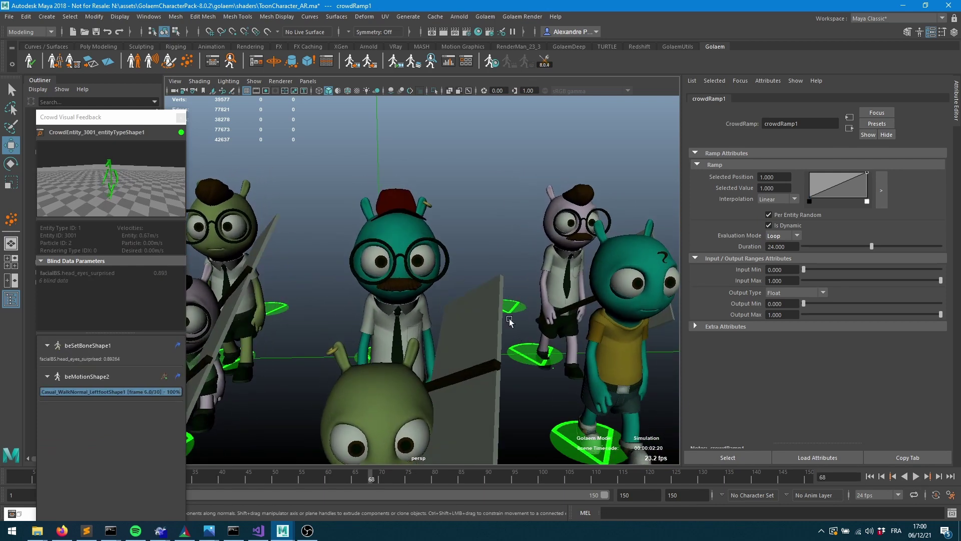
alt+drag(411, 241, 443, 196)
click(916, 477)
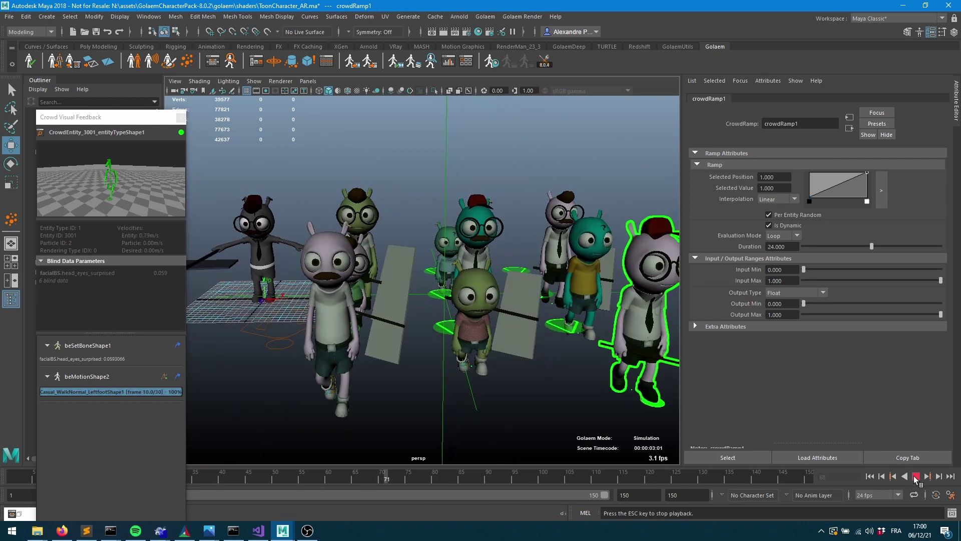
key(Escape)
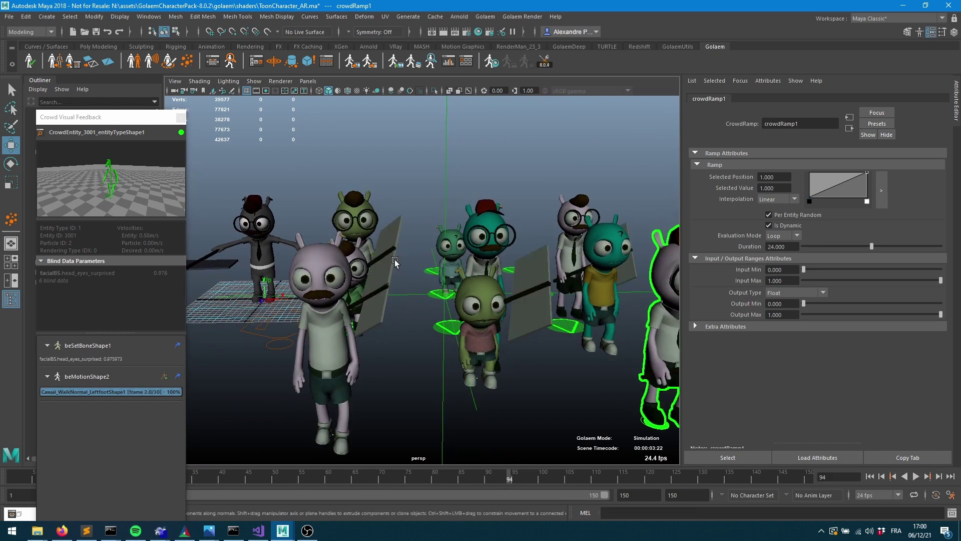
click(916, 476)
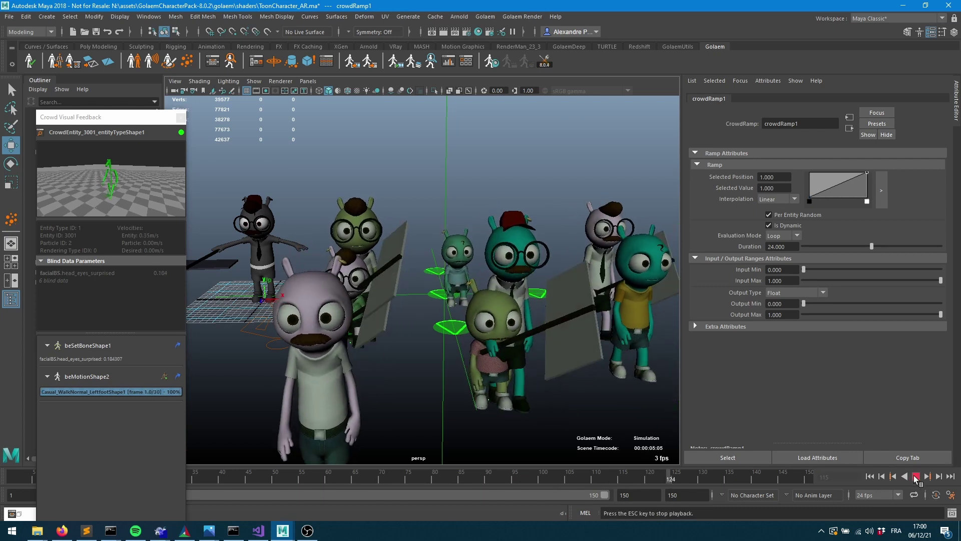
click(917, 477)
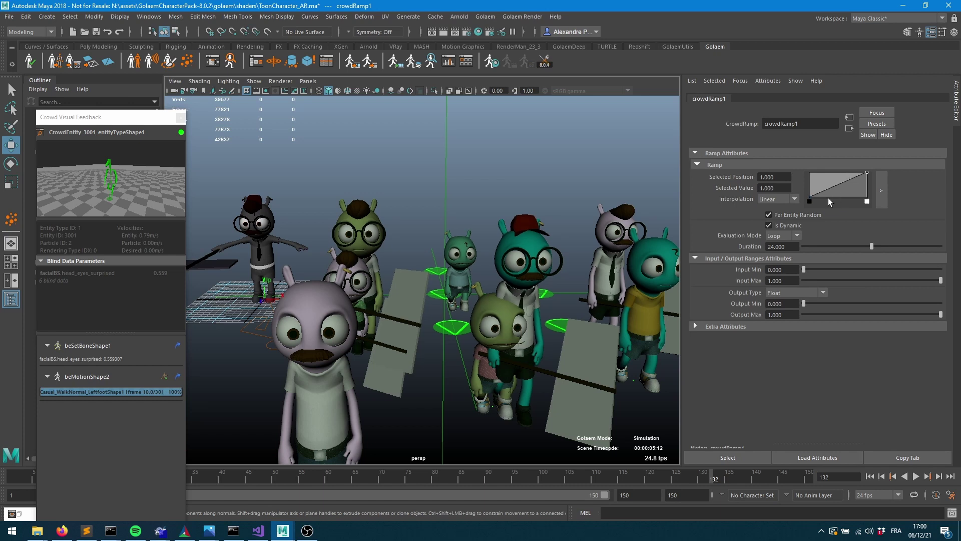
Reshape the ramp into a triangle peaking at 1 midway with its end point at 0, and replay the simulation
click(836, 173)
click(866, 192)
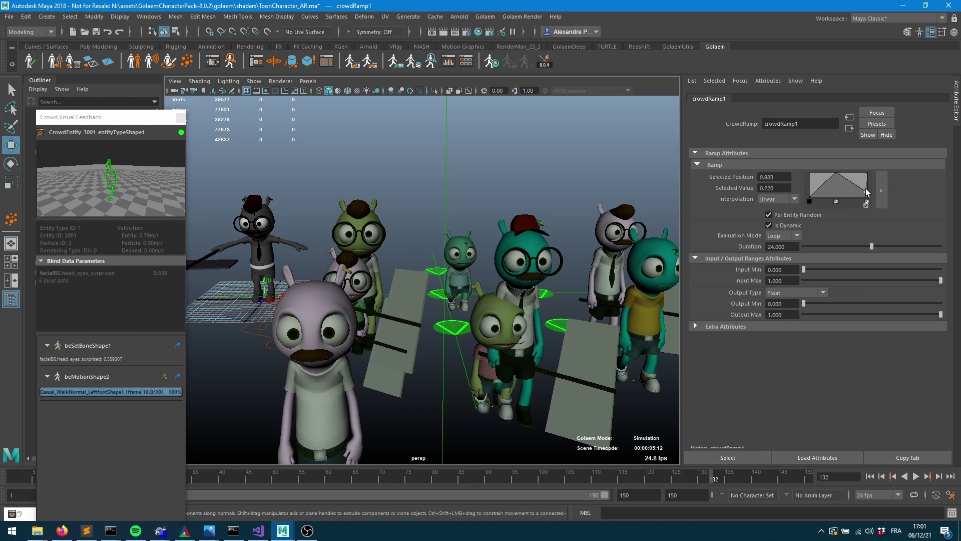
drag(867, 174, 866, 200)
click(866, 202)
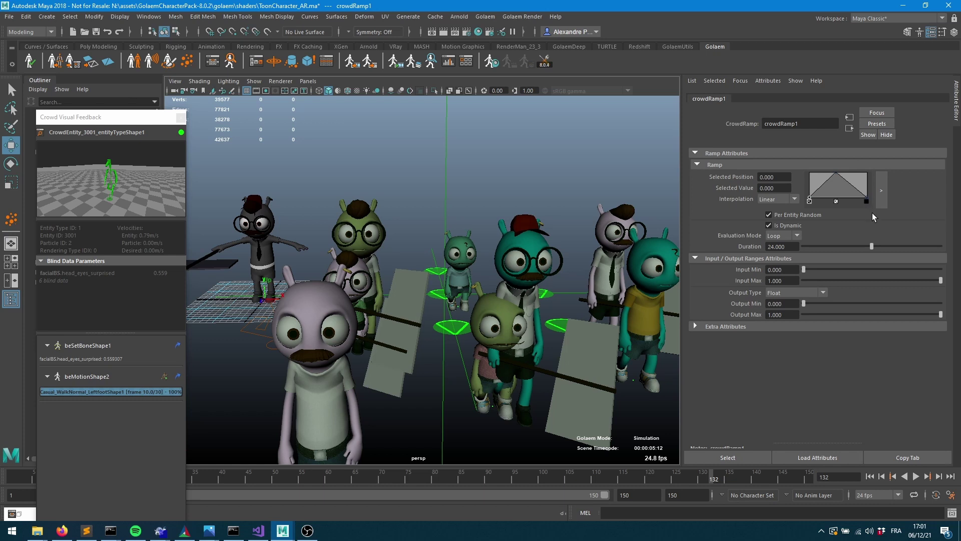
click(870, 476)
click(916, 476)
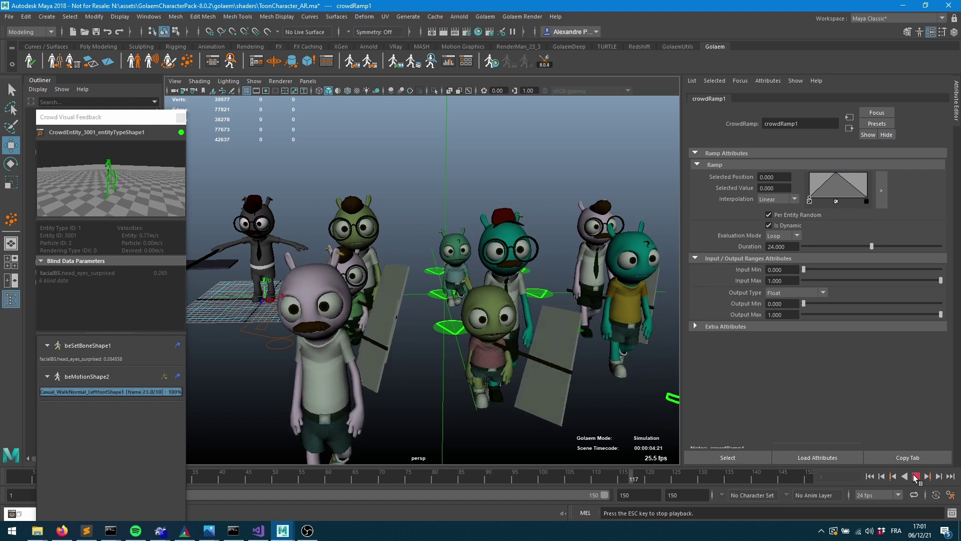
click(915, 476)
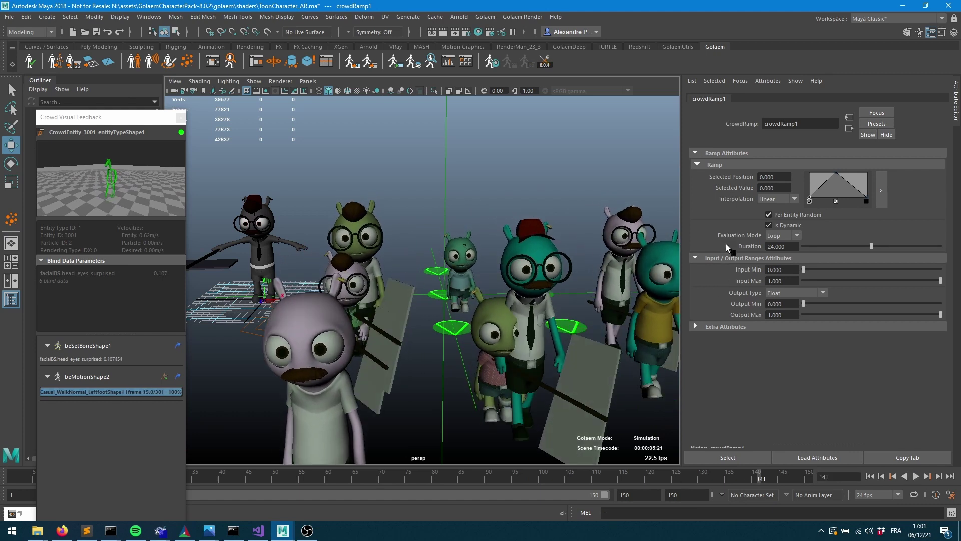
Set the ramp's duration to 100 and replay the simulation from the first frame
click(785, 248)
text(100)
key(Return)
click(869, 476)
click(916, 476)
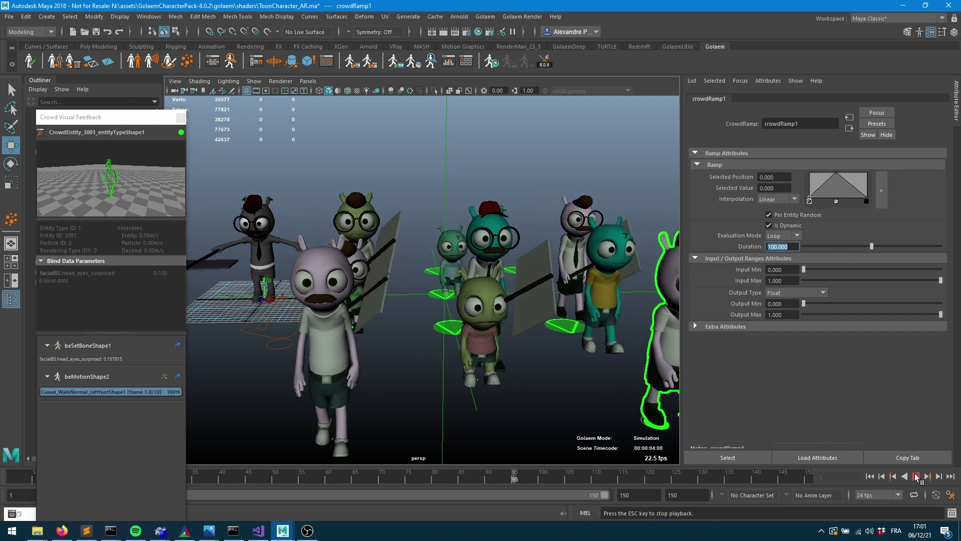
click(917, 476)
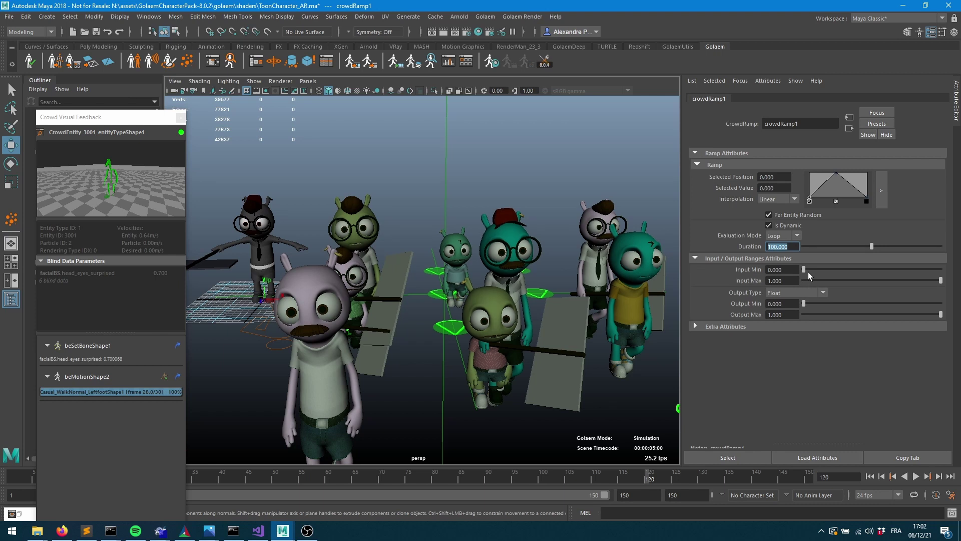
Set the ramp's duration to 10 and replay the simulation from the first frame
text(10)
key(Return)
click(871, 477)
click(917, 476)
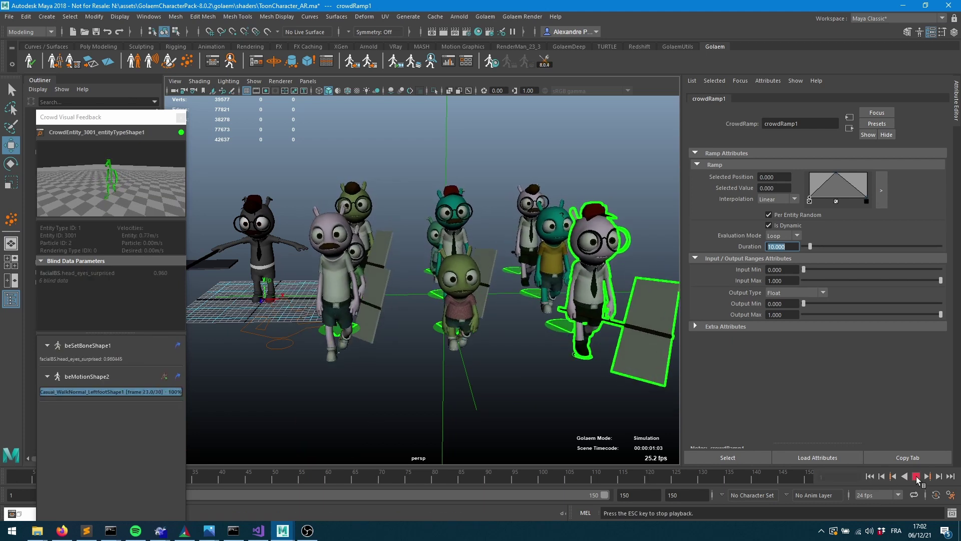
click(916, 476)
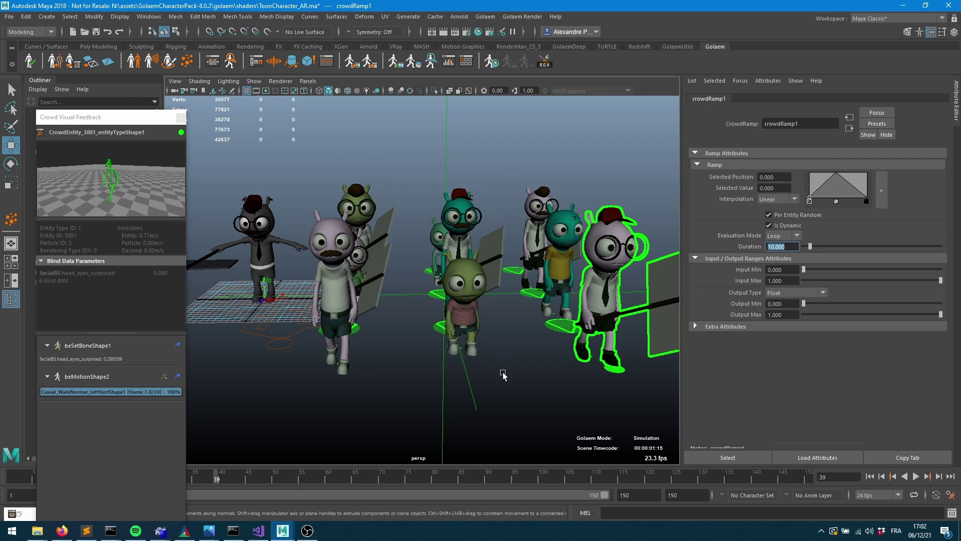
Add a Channel Operator behavior above the SetBone behavior, give it a new output channel and open that channel's operator graph
click(211, 65)
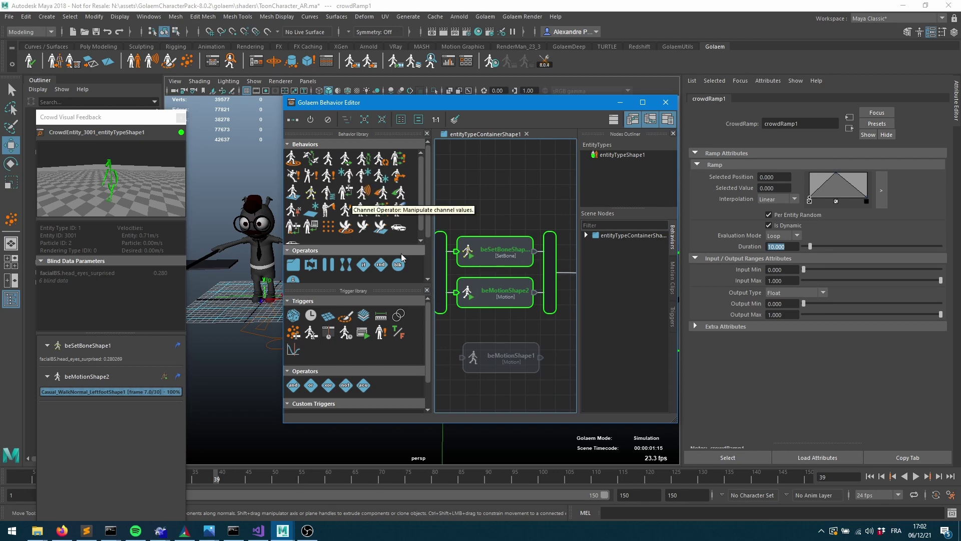
click(480, 259)
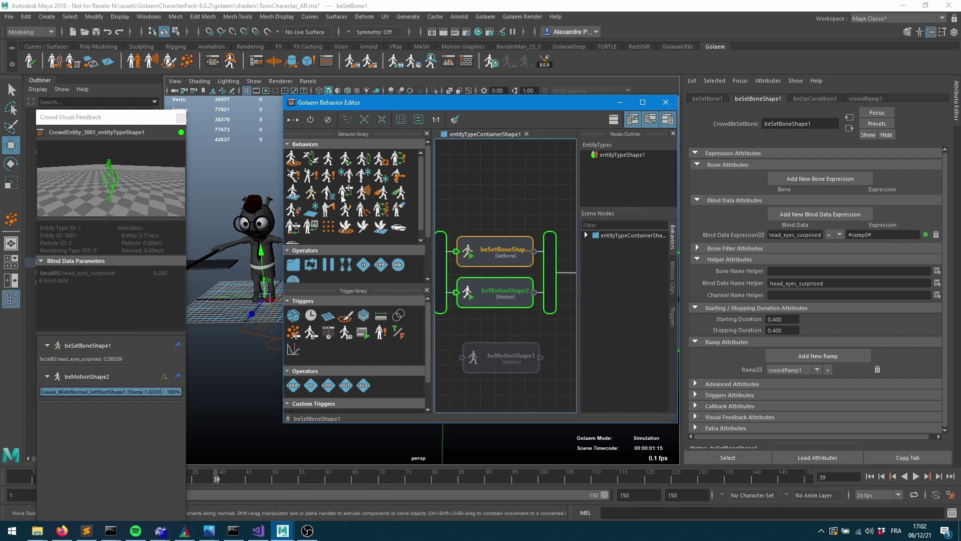
drag(345, 196, 499, 187)
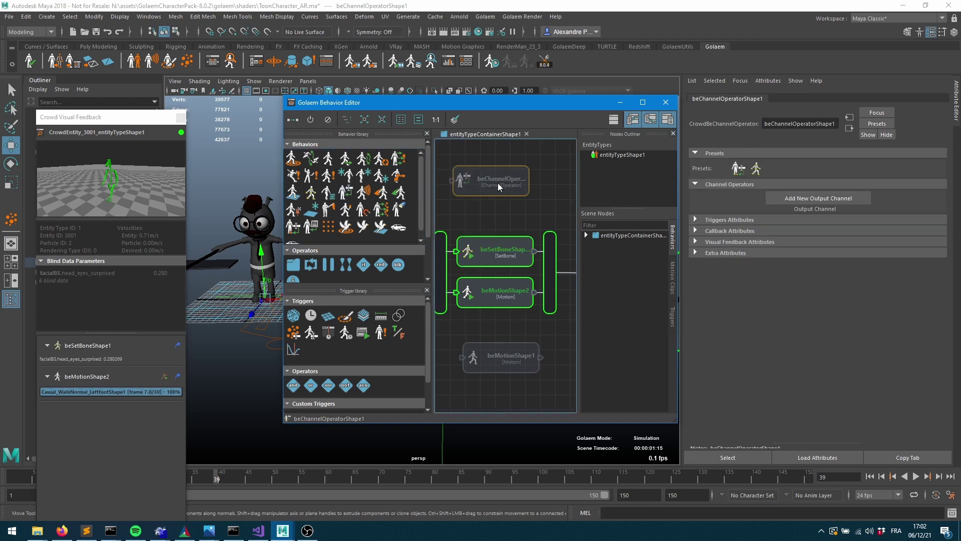
click(851, 197)
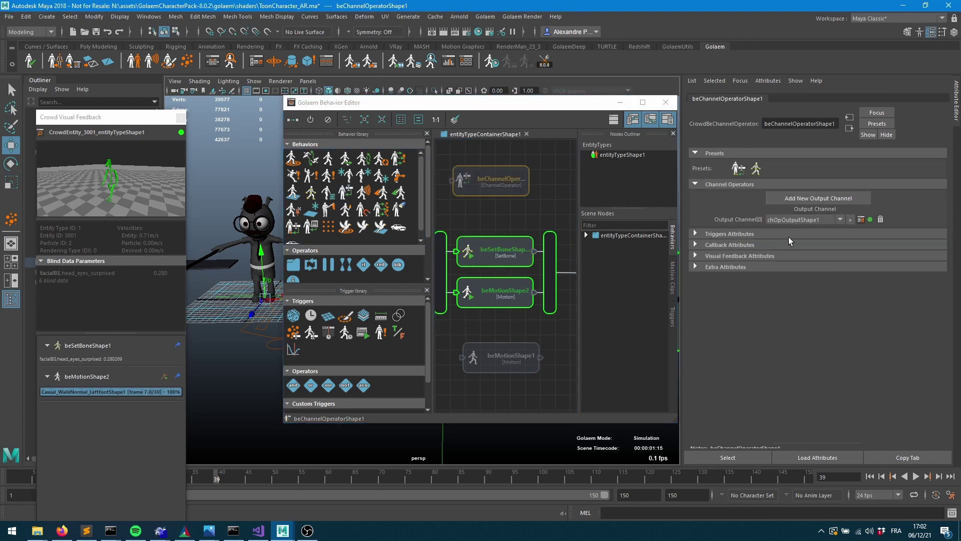
click(861, 219)
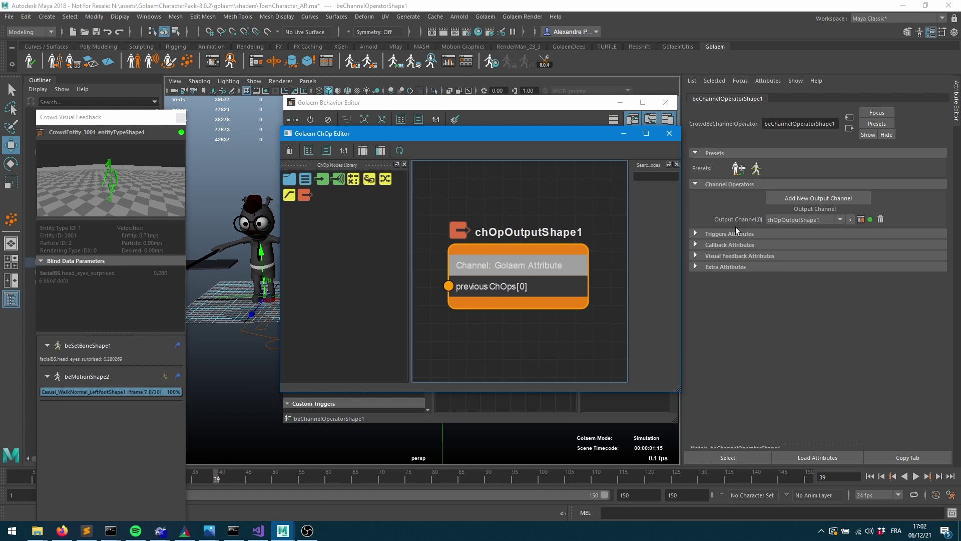
Move the ChOp Editor window clear of the behavior graph and reposition the output node to leave space before it
drag(519, 265, 525, 276)
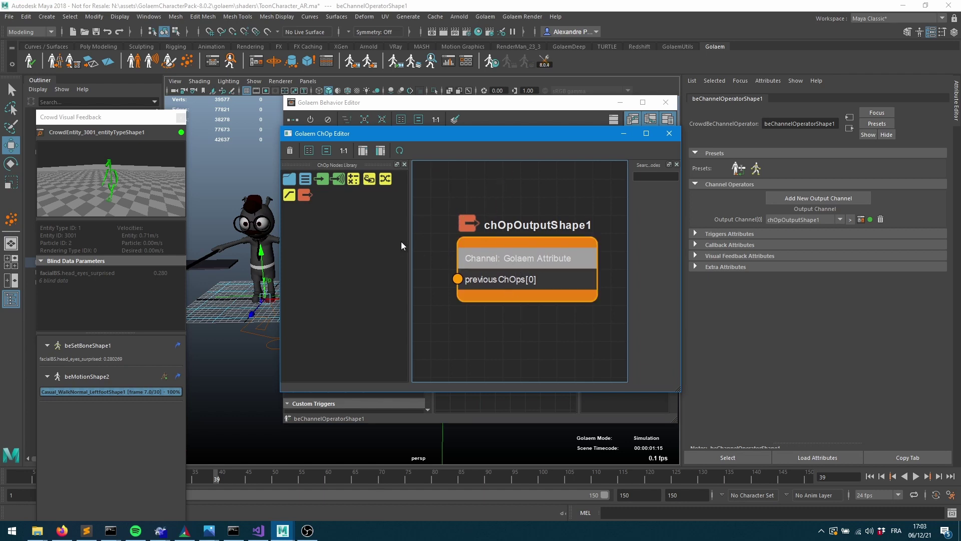
drag(451, 134, 379, 292)
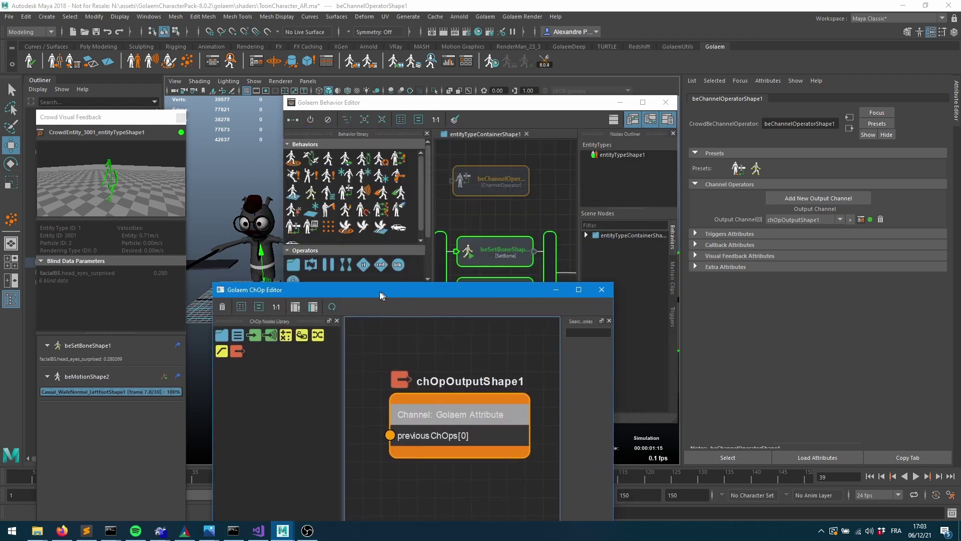
click(500, 216)
click(497, 193)
click(491, 439)
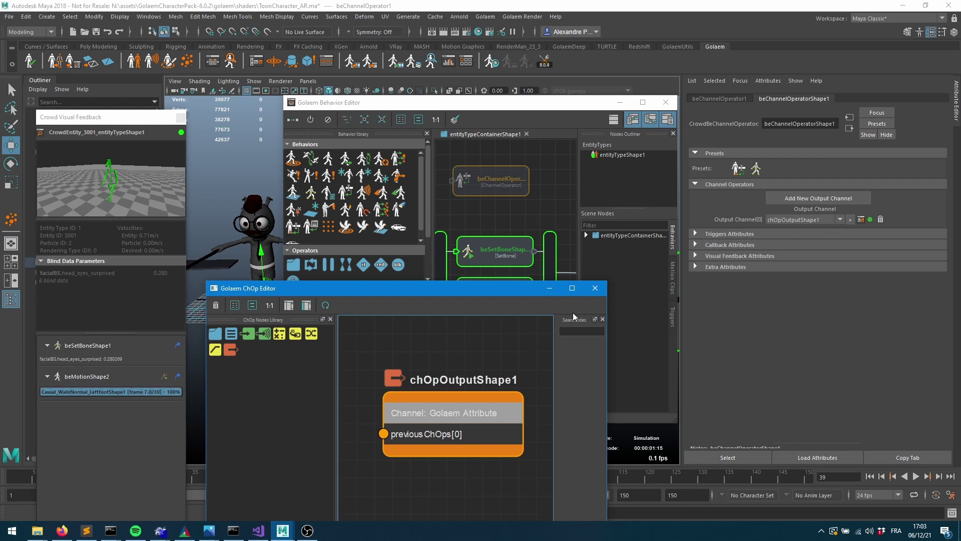
drag(467, 406, 493, 386)
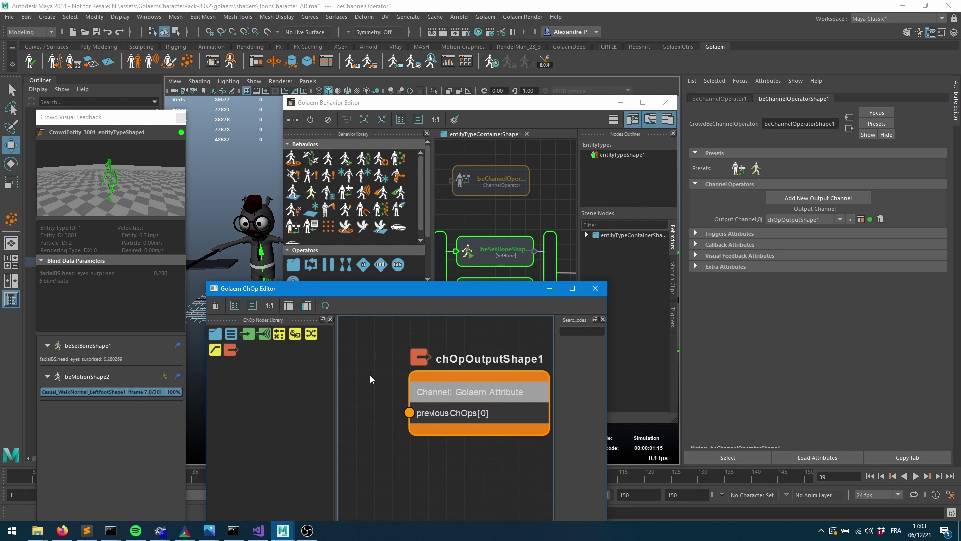
Add a CrowdChOpInput node to the operator graph and place it just before the output node
click(377, 360)
right_click(378, 359)
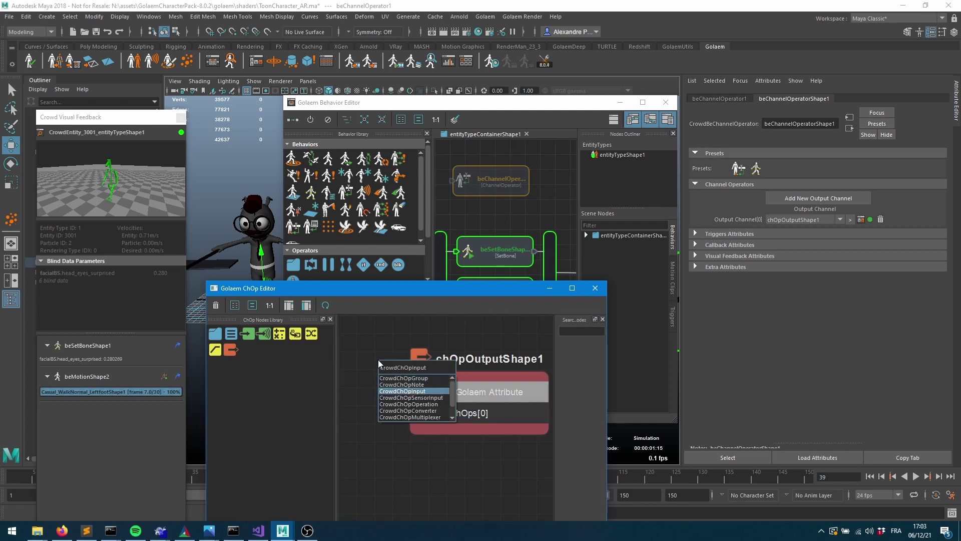
click(401, 390)
drag(405, 356, 358, 353)
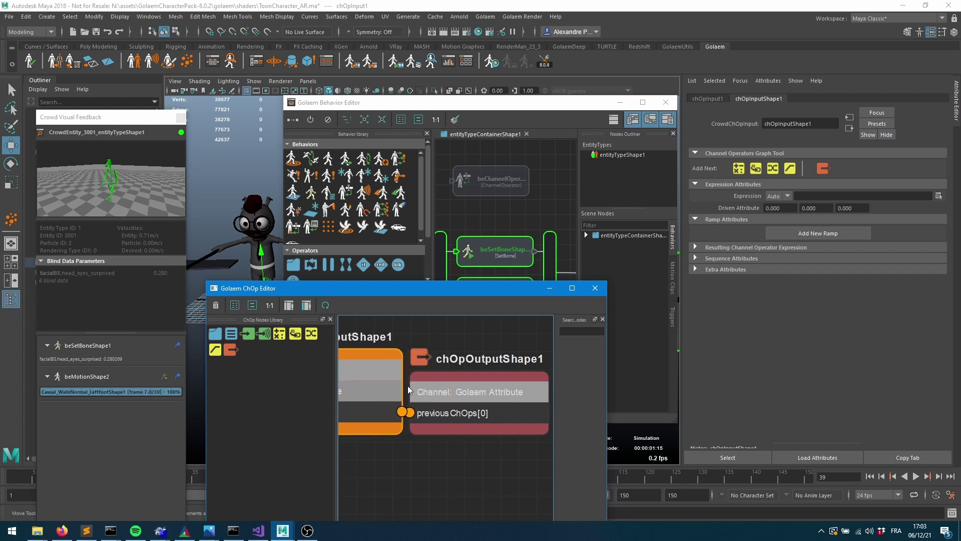
Set the output node's channel to Entity Bone
click(491, 411)
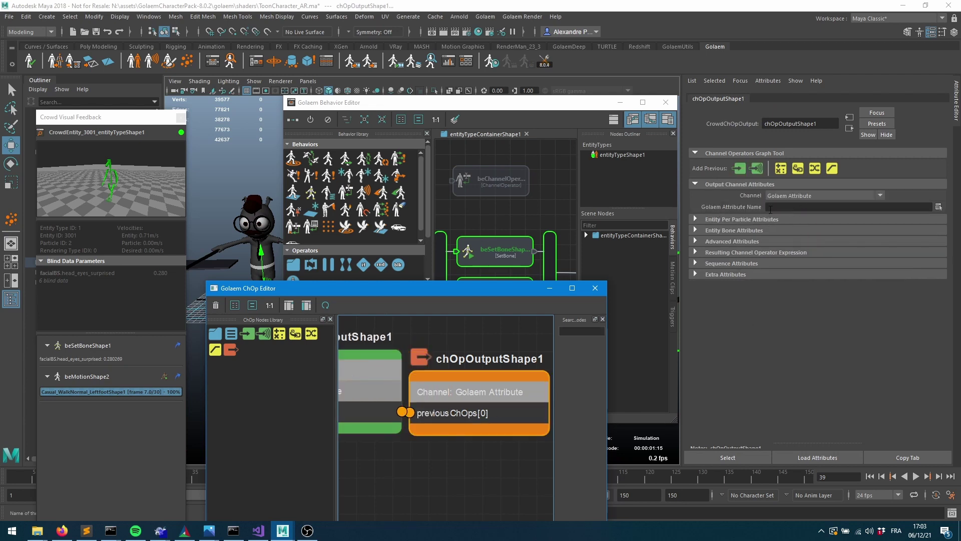
click(784, 197)
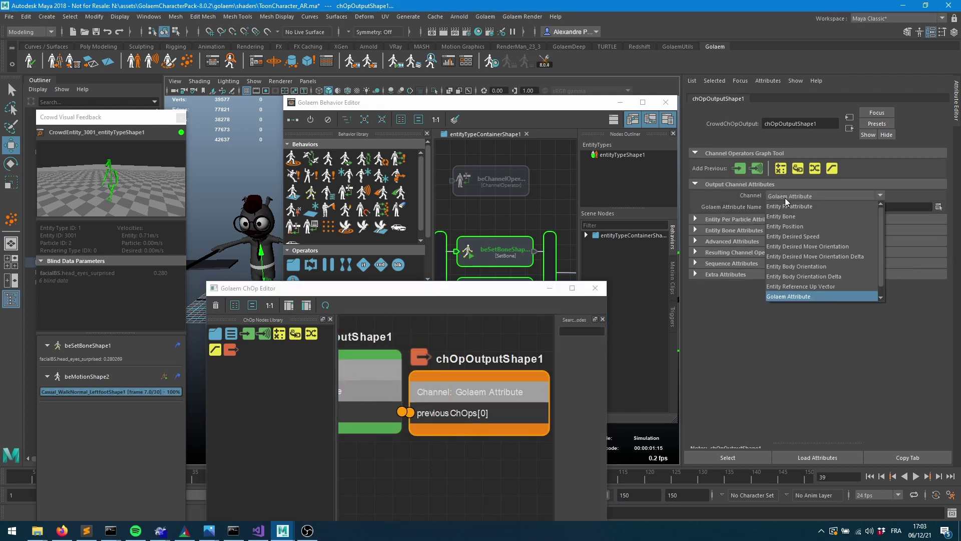
scroll(812, 248, down, 1)
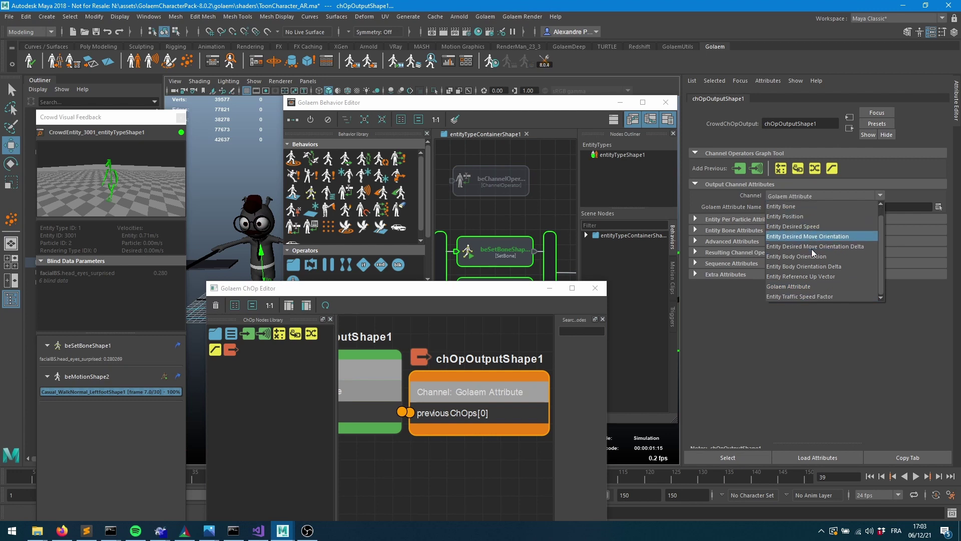
scroll(818, 279, up, 1)
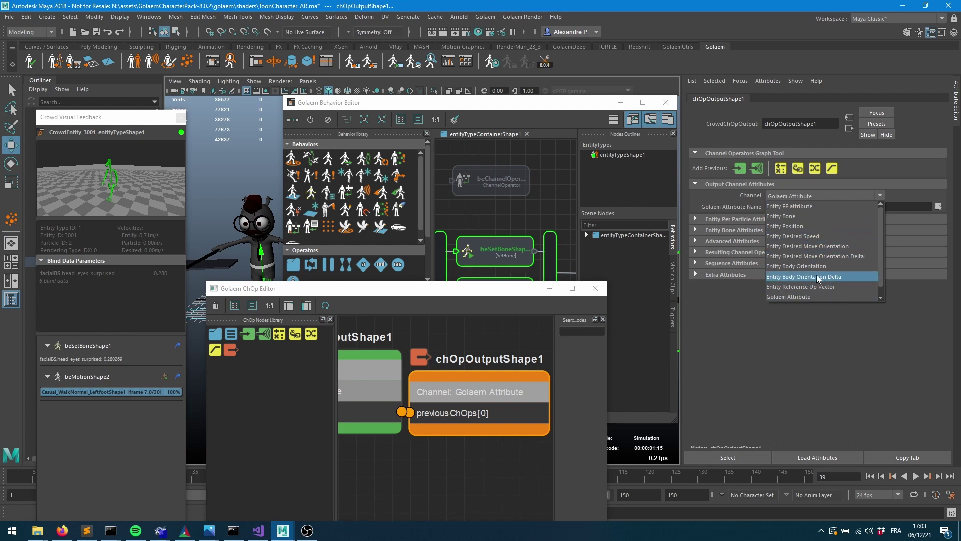
click(807, 216)
Add a blind data output to the output node's entity bone attributes and set it to head_eyes_surprised, using the blind data name helper
click(732, 231)
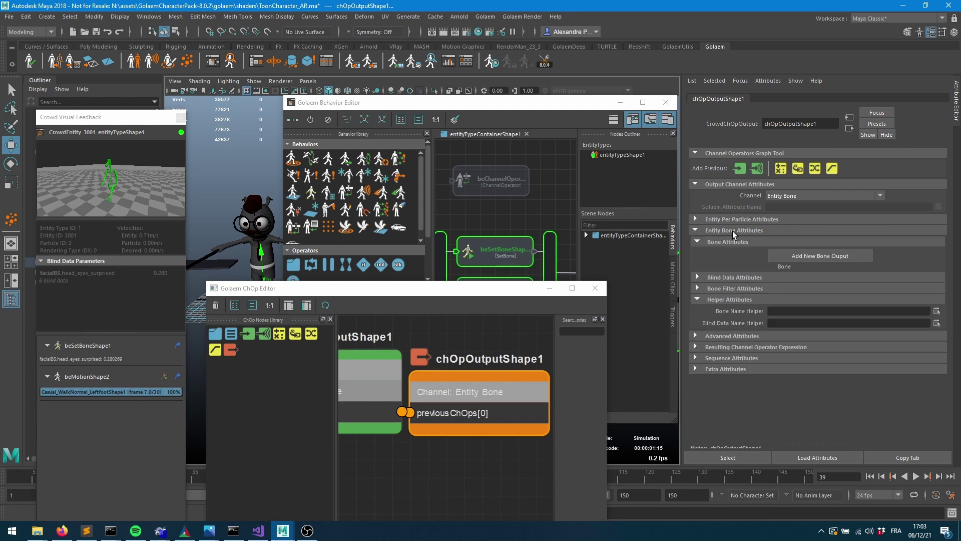
click(754, 277)
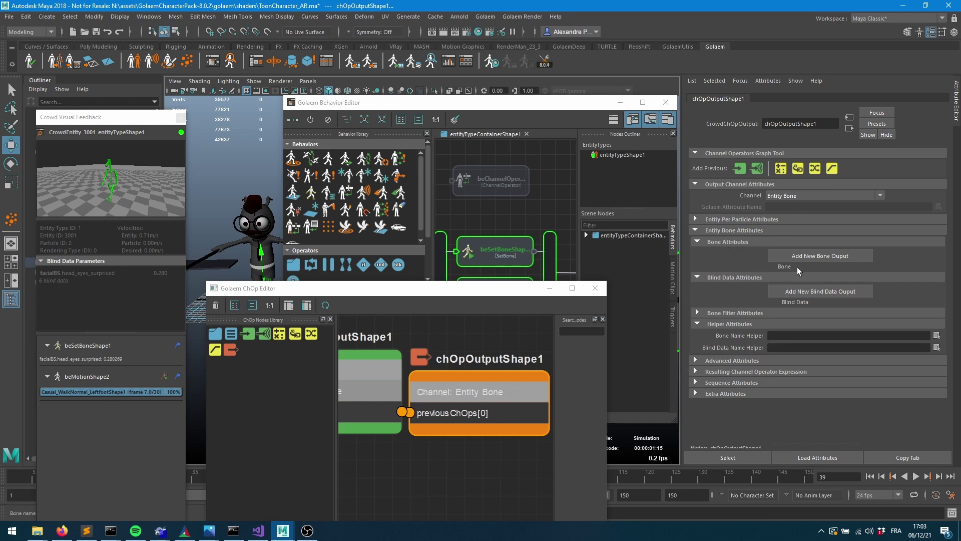
click(800, 292)
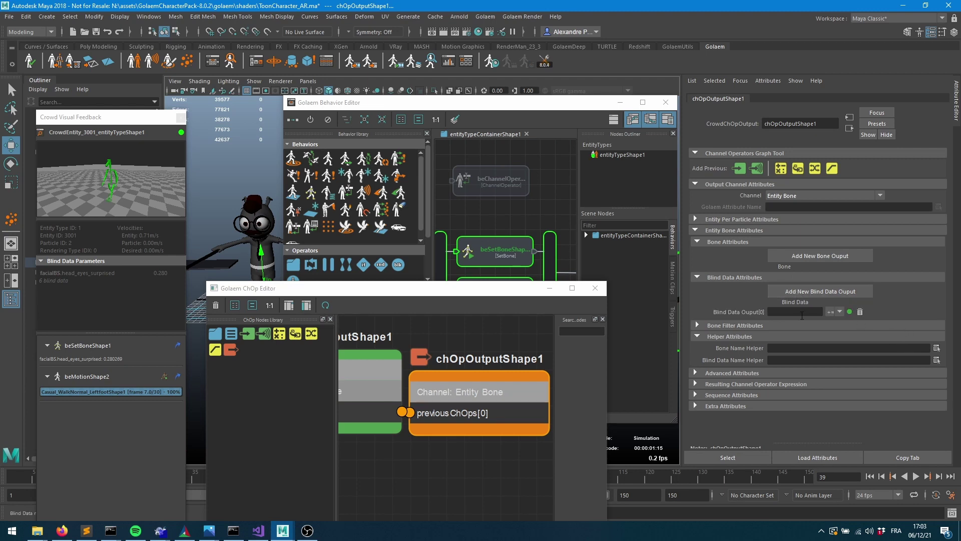
click(791, 312)
click(937, 360)
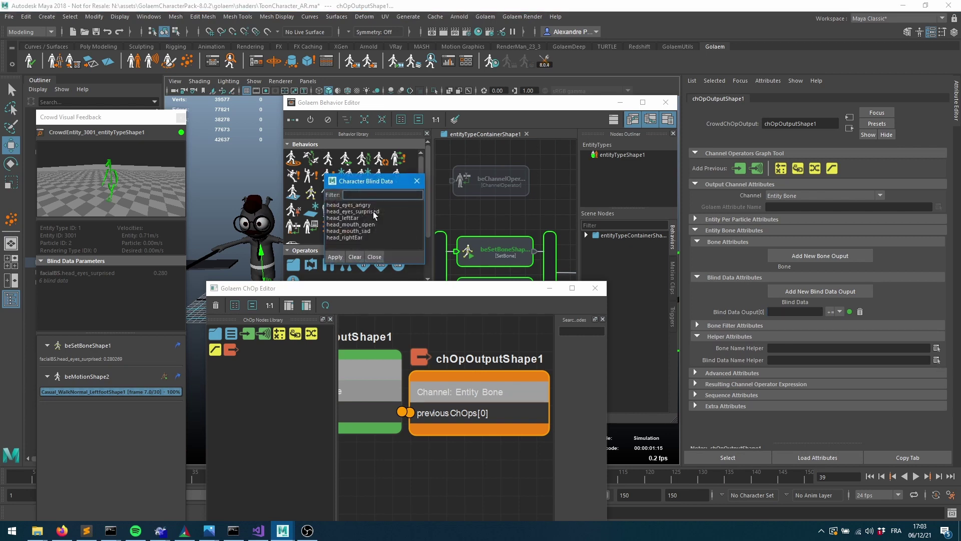
double_click(353, 211)
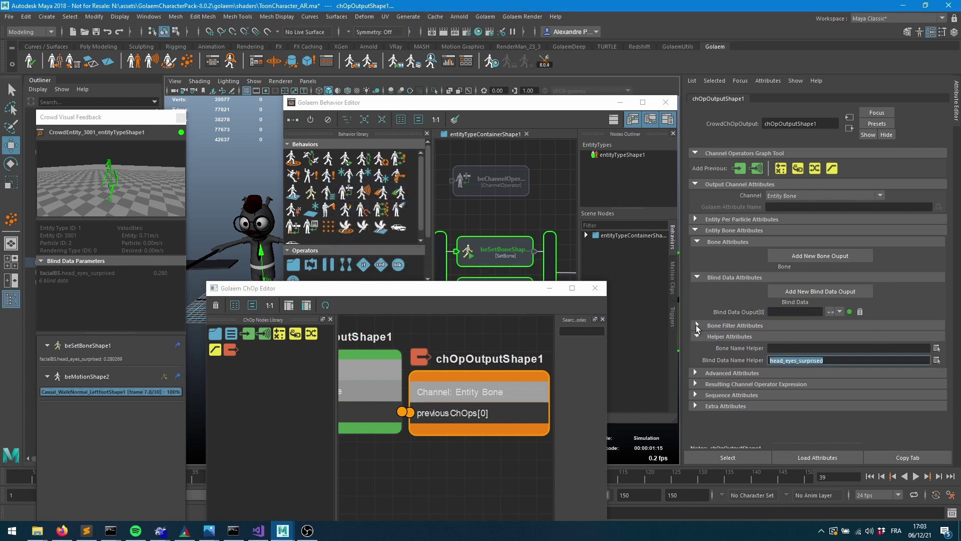
click(797, 313)
text(head_eyes_surprised)
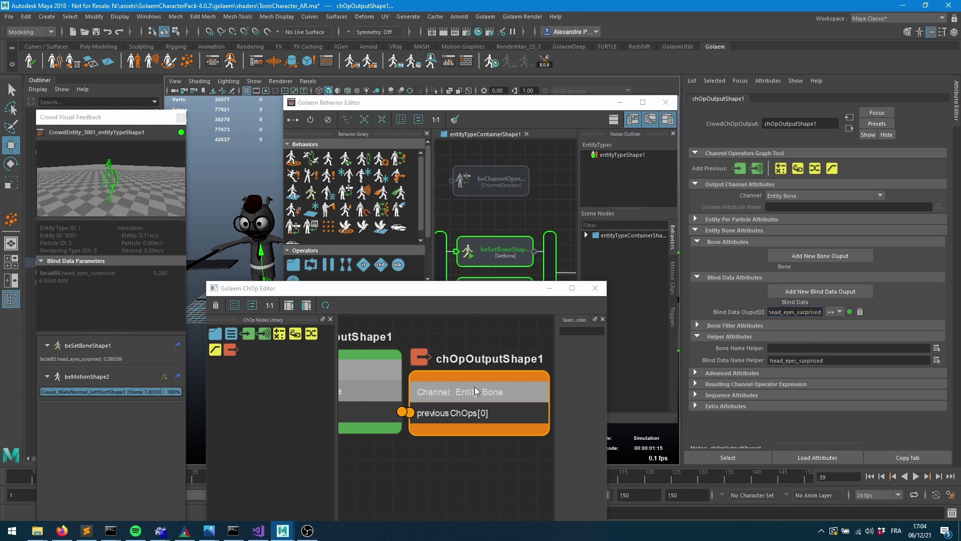
Move the output node away from the input node to leave a wide gap between them in the graph
drag(476, 391, 521, 389)
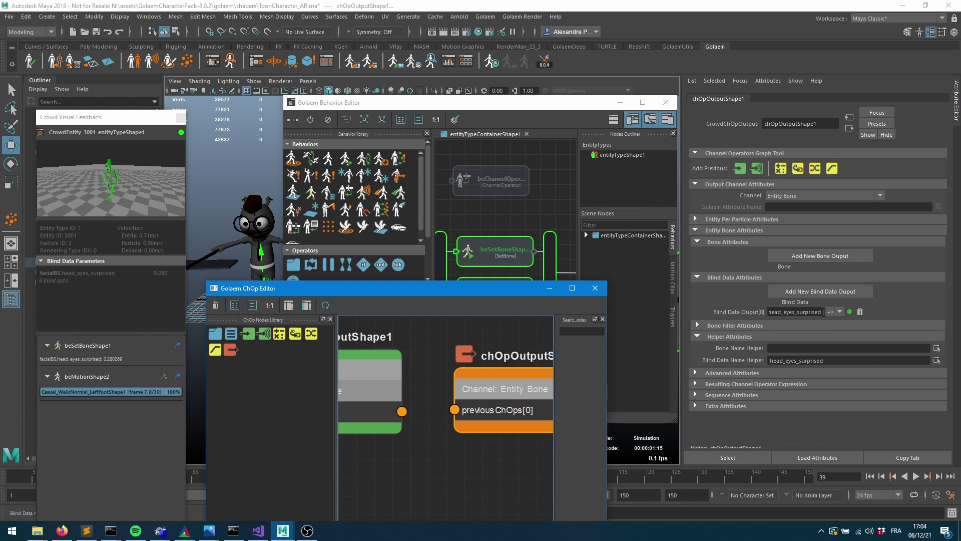
scroll(380, 391, down, 5)
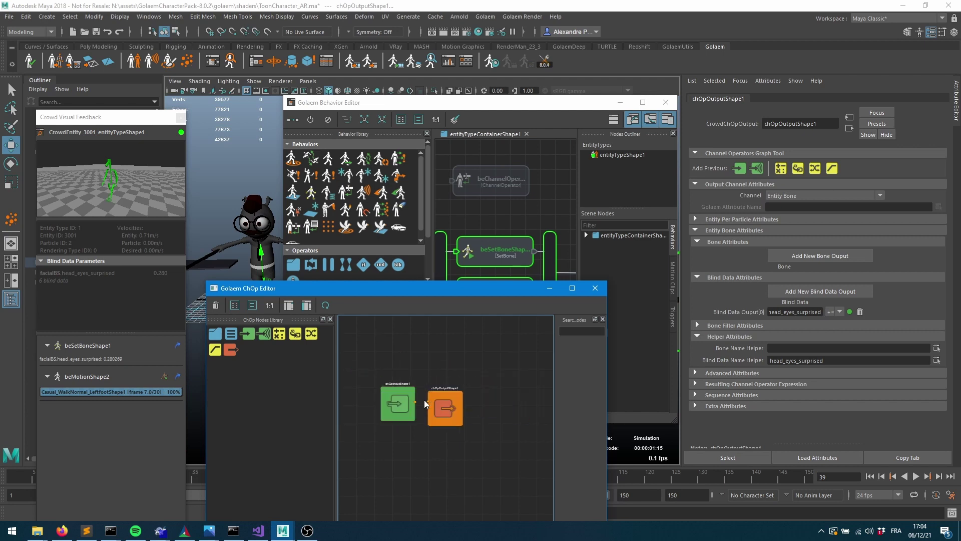
scroll(450, 430, up, 2)
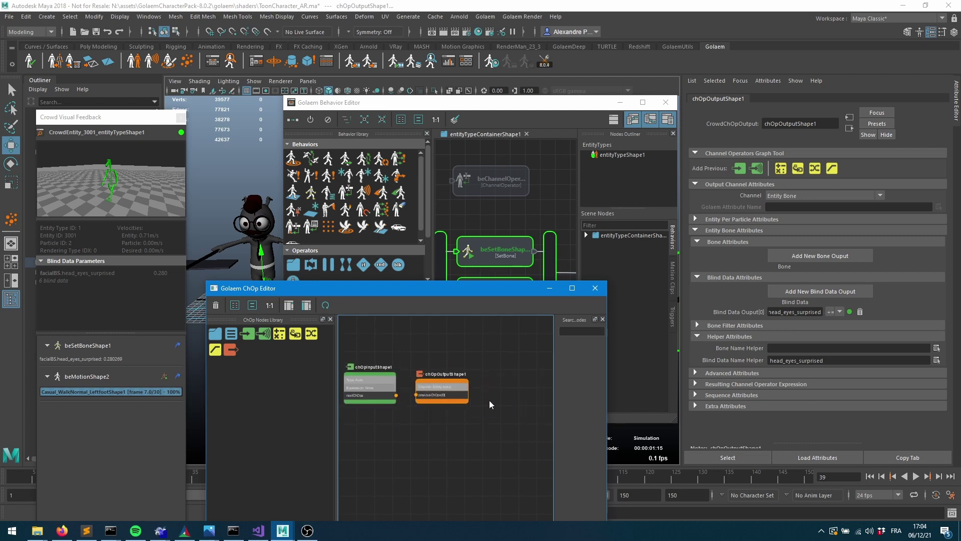
drag(458, 394, 514, 395)
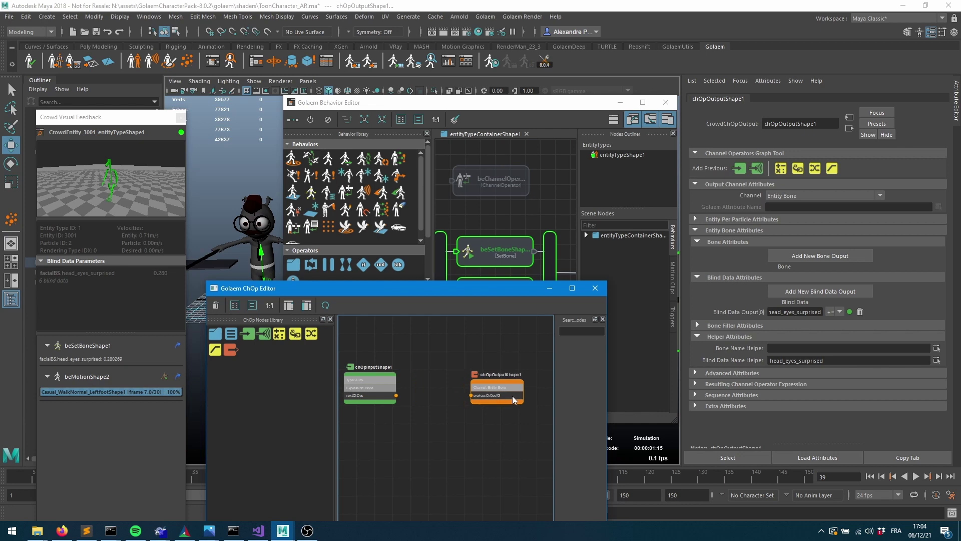